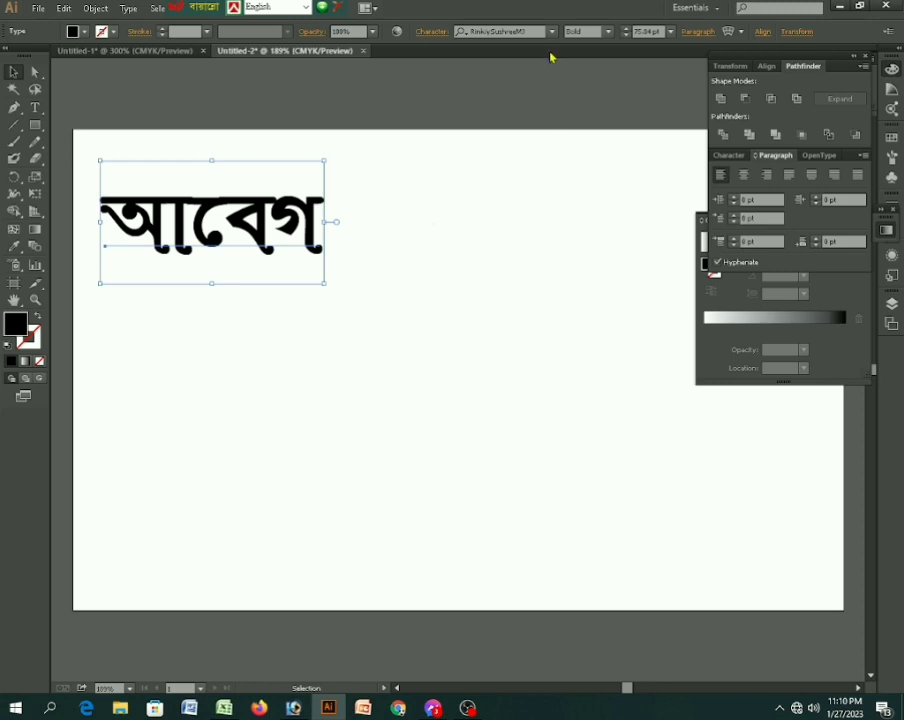
Change the font of the Bengali word আবেগ to DhakarchithiMJ
click(552, 31)
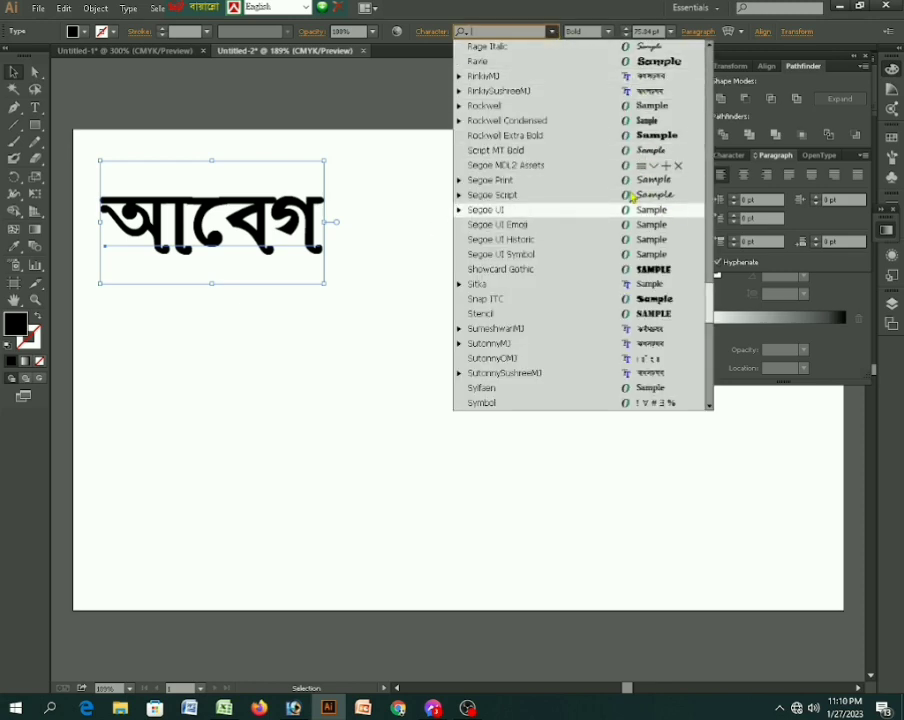
scroll(622, 120, up, 1)
scroll(622, 120, up, 20)
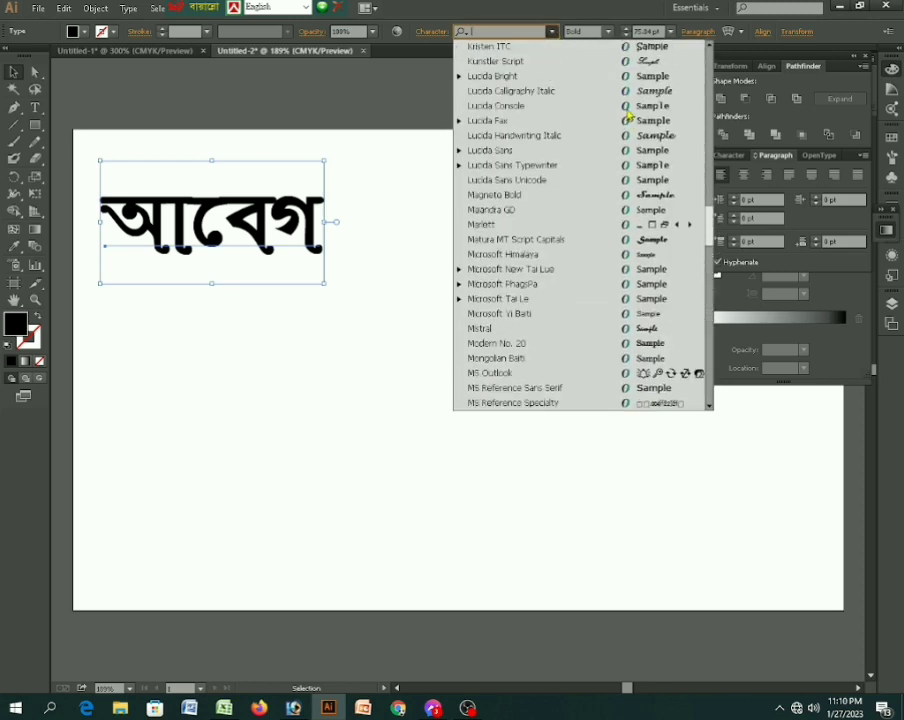
scroll(633, 113, up, 20)
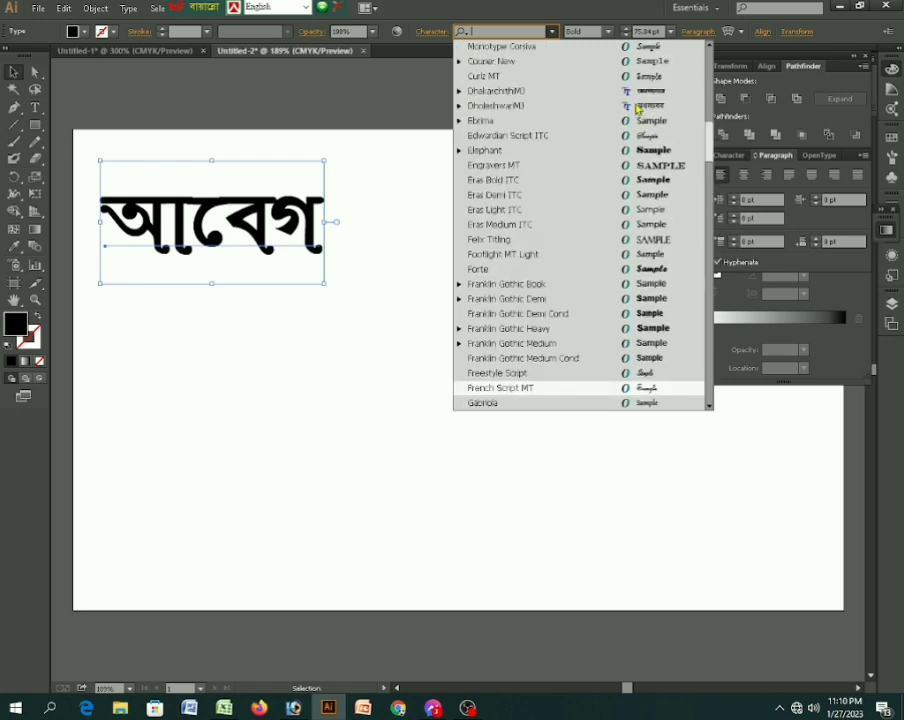
scroll(640, 110, up, 1)
click(657, 216)
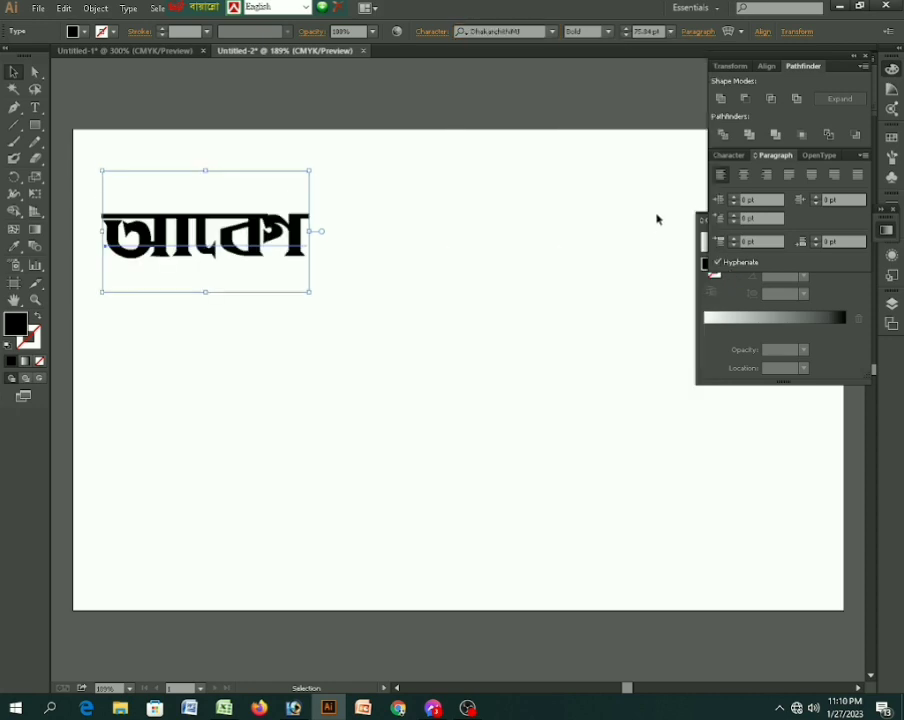
Try the ChandrabatiMJ font on the word and view its available font styles
click(608, 31)
scroll(640, 110, up, 3)
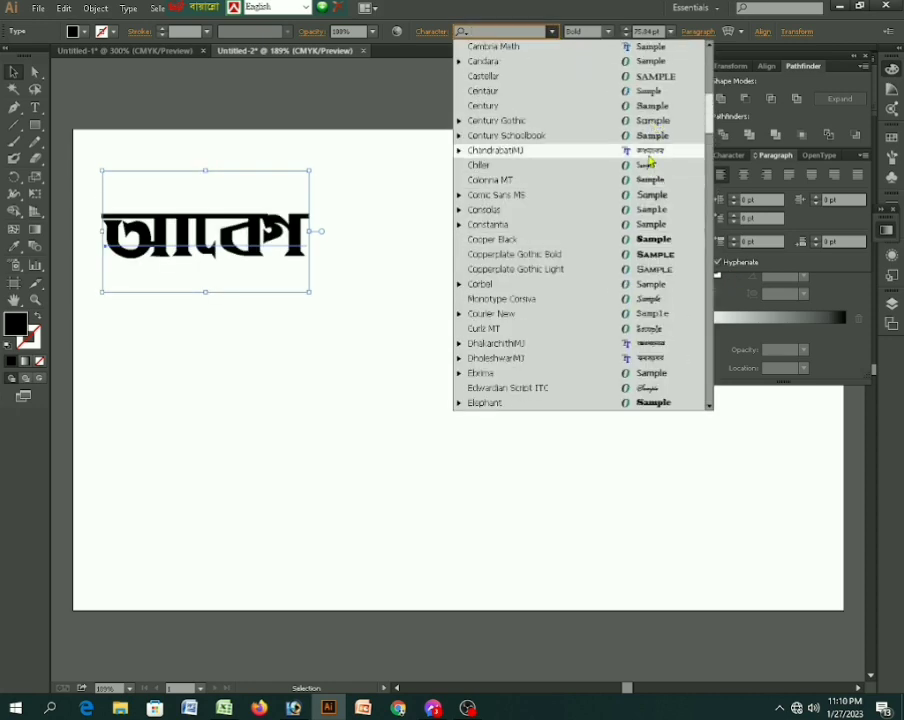
click(650, 150)
click(608, 32)
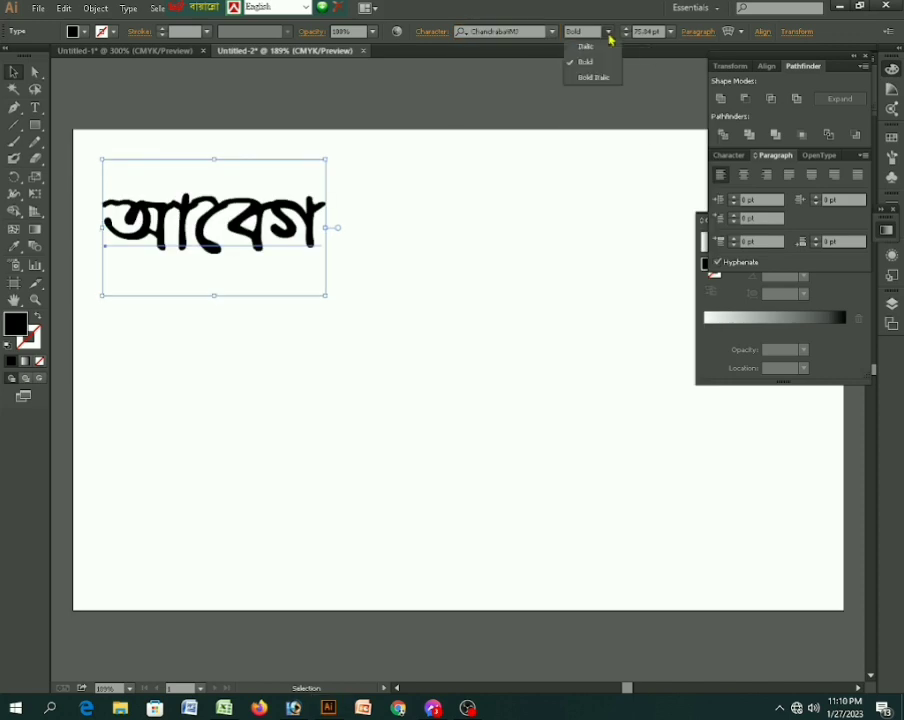
Try the BurigangaSushreeMJ font on the word
click(551, 31)
scroll(640, 120, up, 2)
click(660, 122)
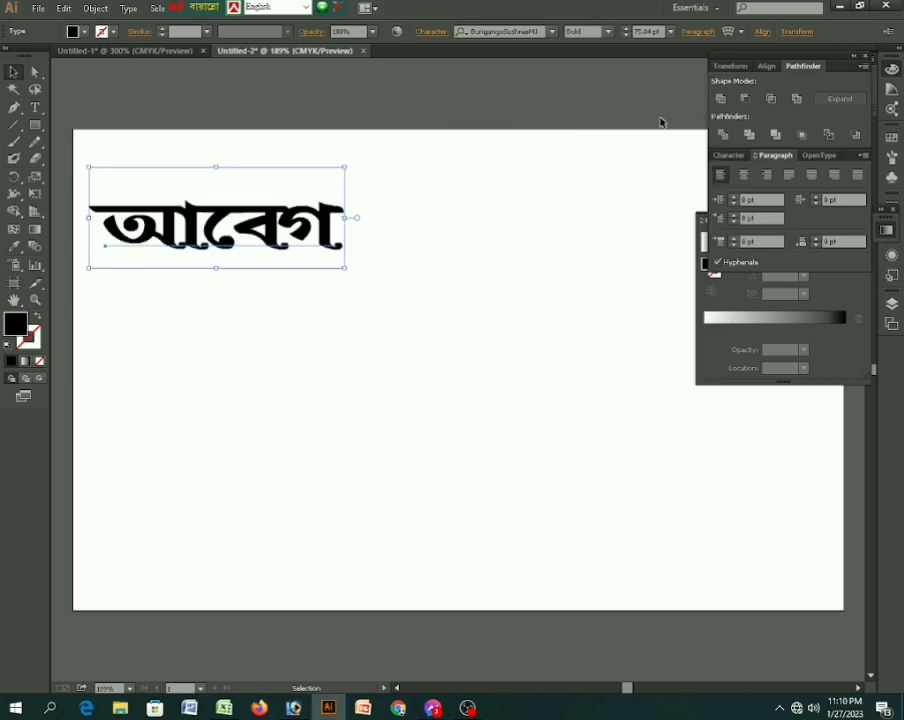
Change the word's font to BrahmaputraMJ to compare its letterforms
click(551, 31)
scroll(630, 120, up, 6)
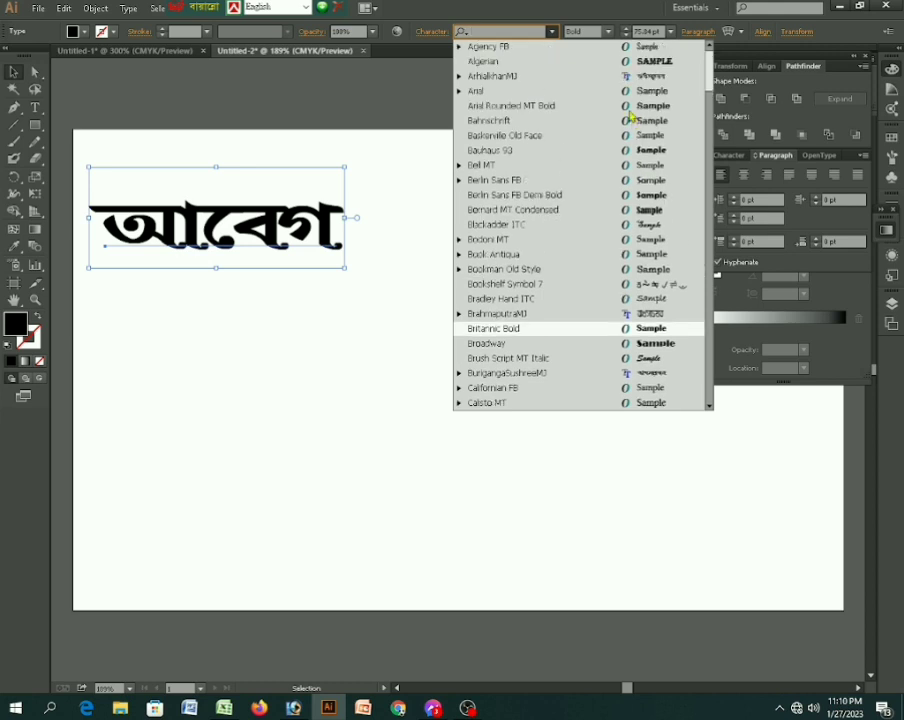
scroll(626, 118, down, 1)
click(652, 295)
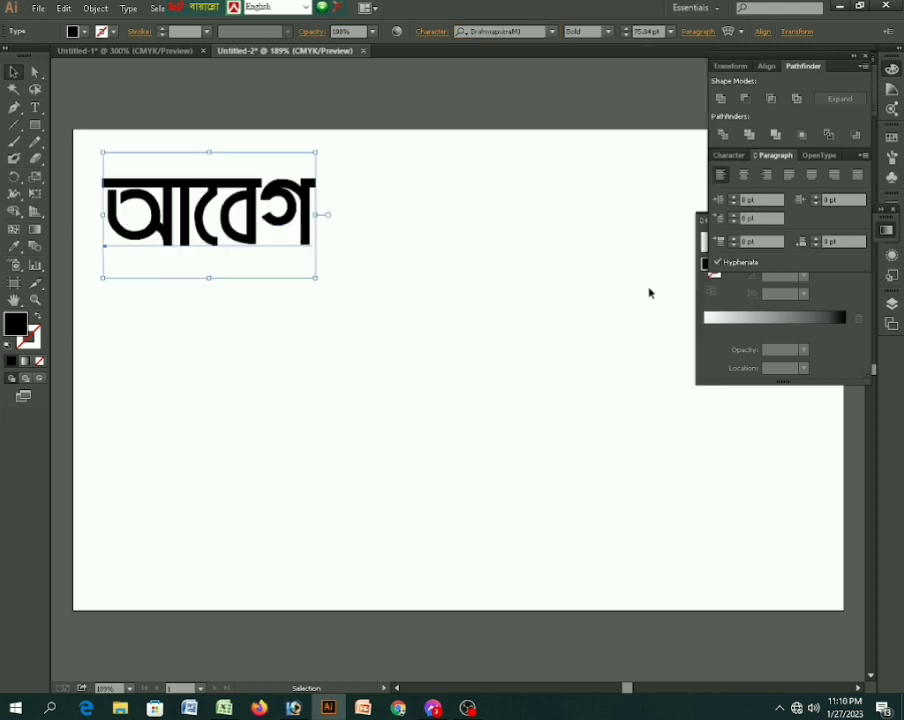
Switch the word back to the BurigangaSushreeMJ font and look through the neighbouring fonts
click(551, 31)
scroll(652, 230, down, 3)
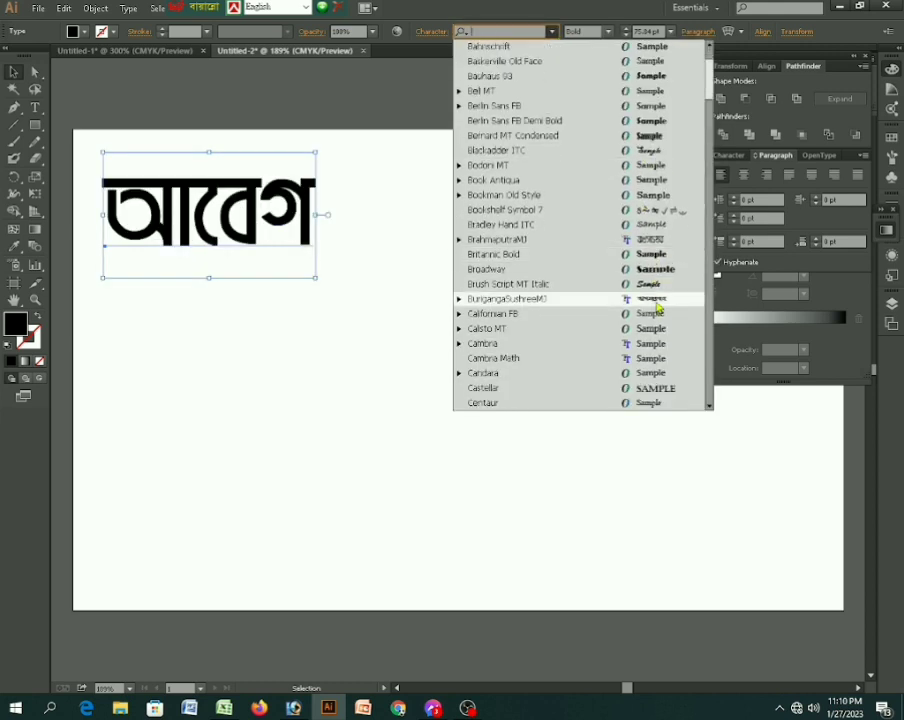
click(655, 300)
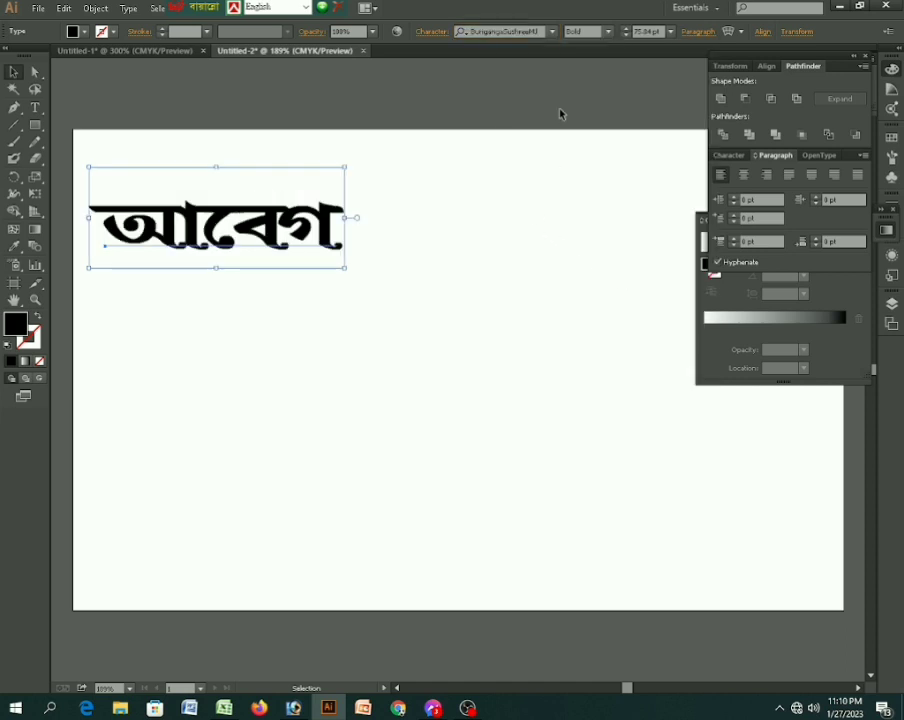
click(551, 31)
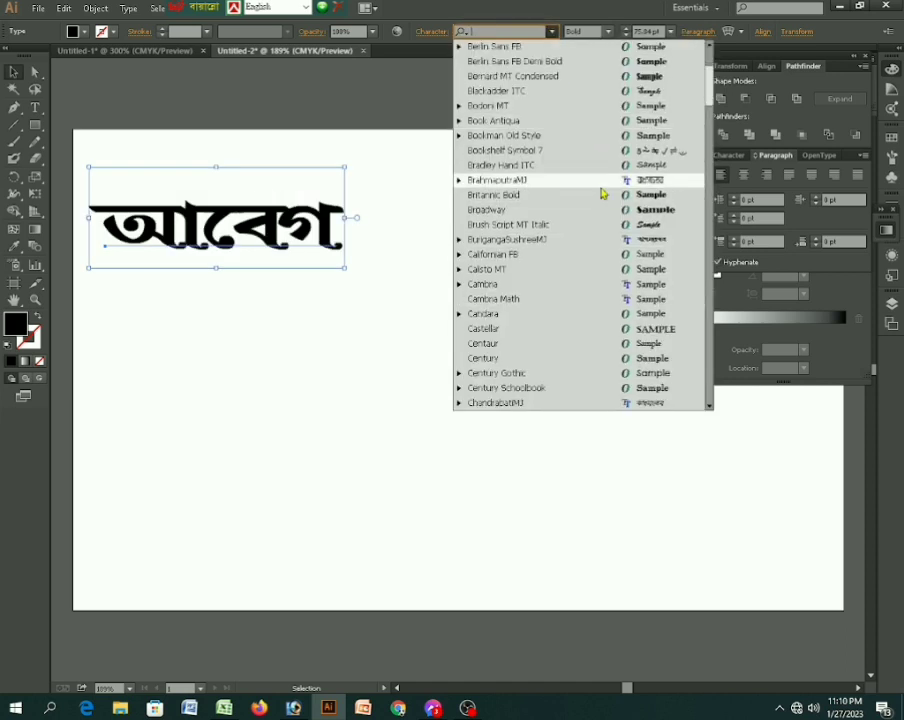
scroll(635, 180, down, 2)
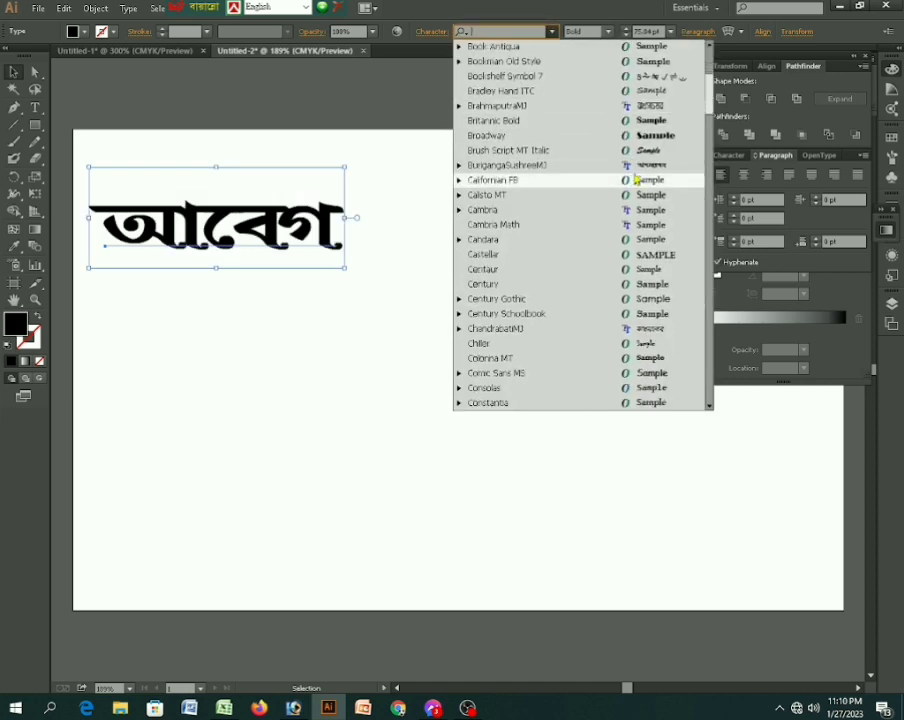
key(Escape)
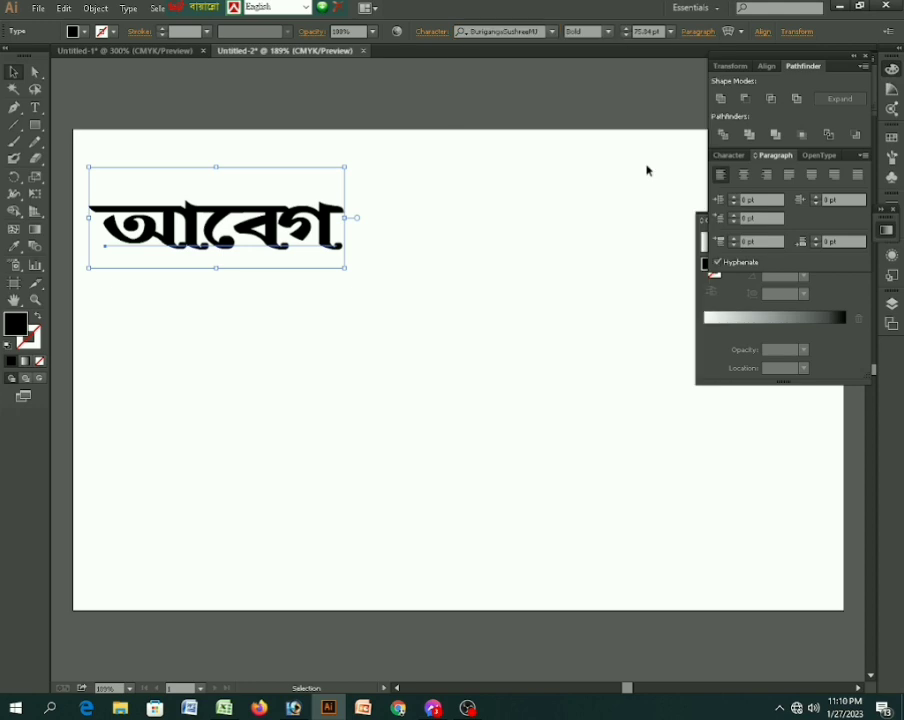
Compare the ChandrabatiMJ and DhakarchithiMJ fonts by applying each to the word
click(551, 33)
click(560, 241)
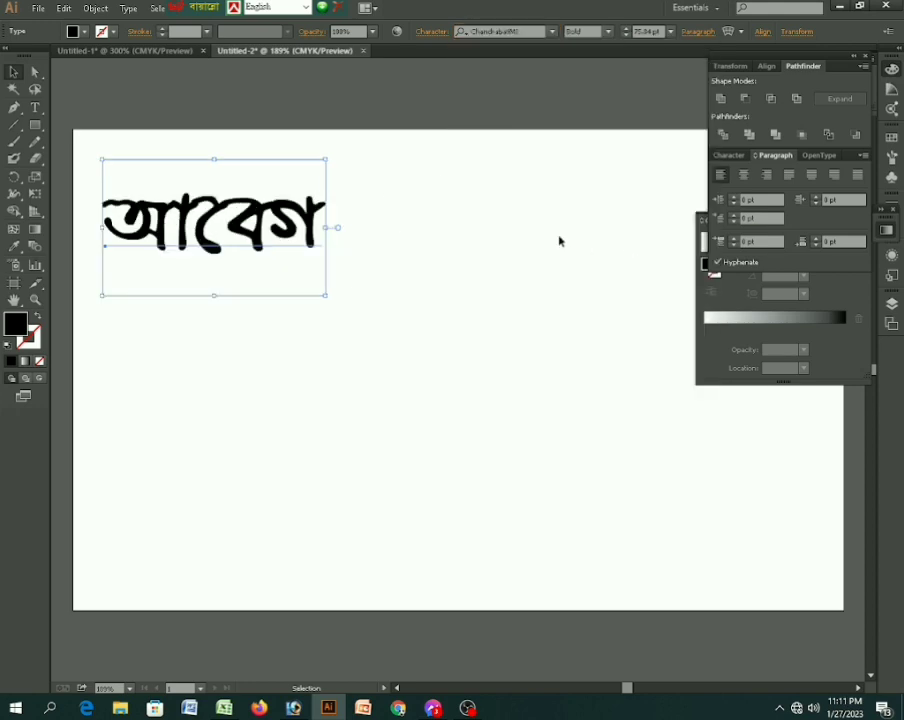
click(554, 31)
scroll(646, 282, down, 3)
click(652, 298)
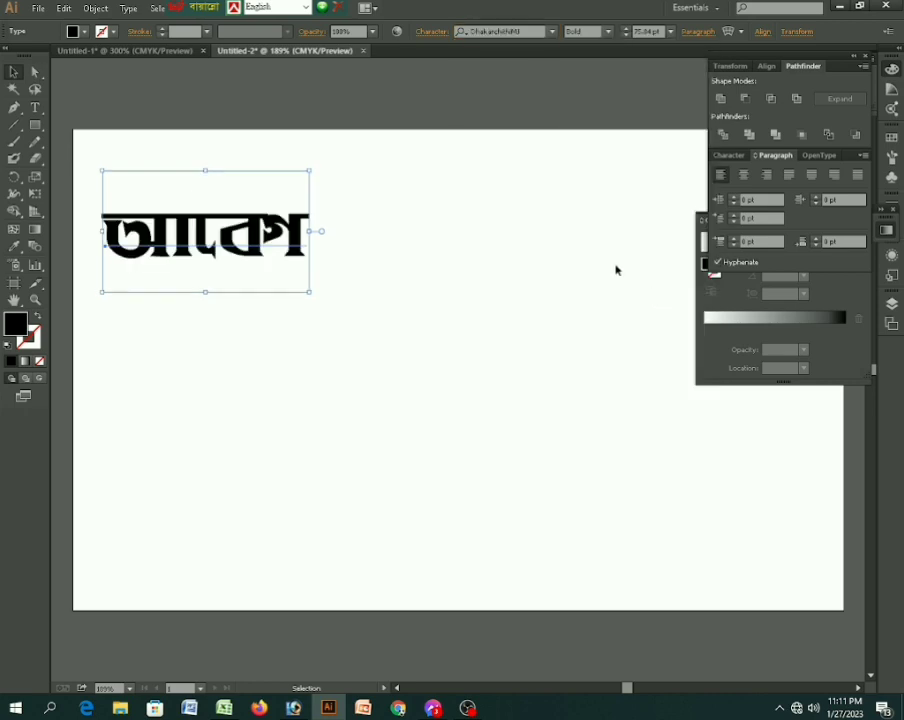
Compare the DholeshwarMJ and KarnaphuliMJ fonts by applying each to the word
click(551, 31)
click(654, 326)
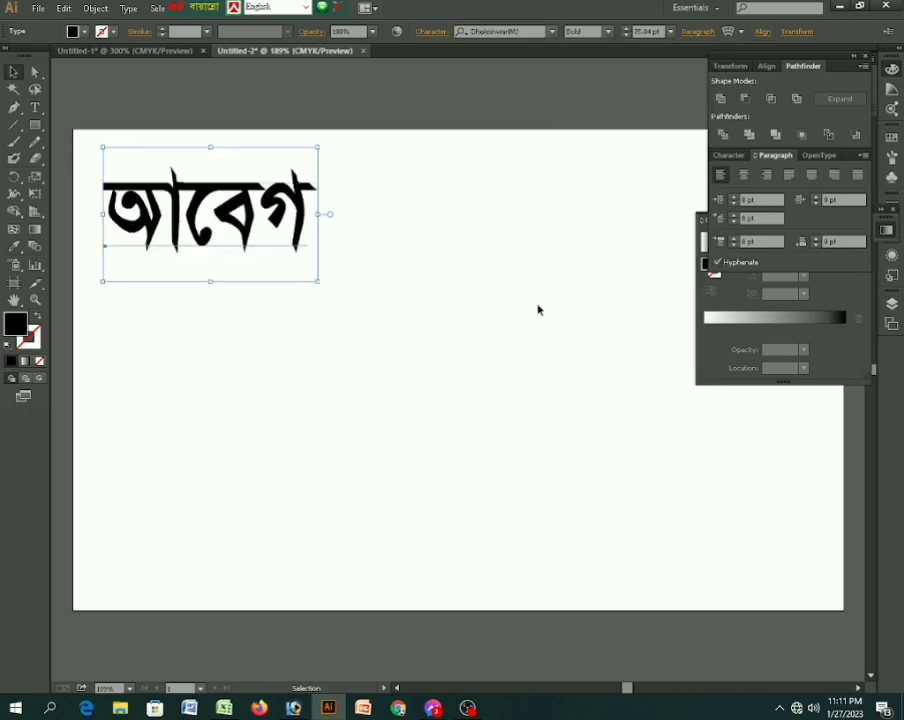
click(551, 31)
scroll(595, 240, down, 6)
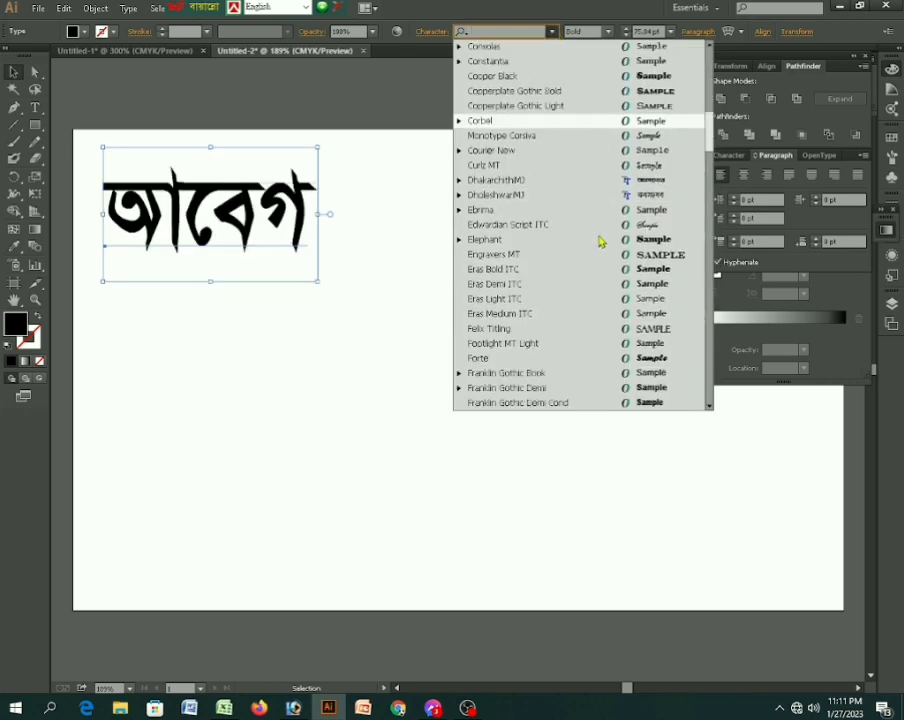
scroll(610, 238, down, 9)
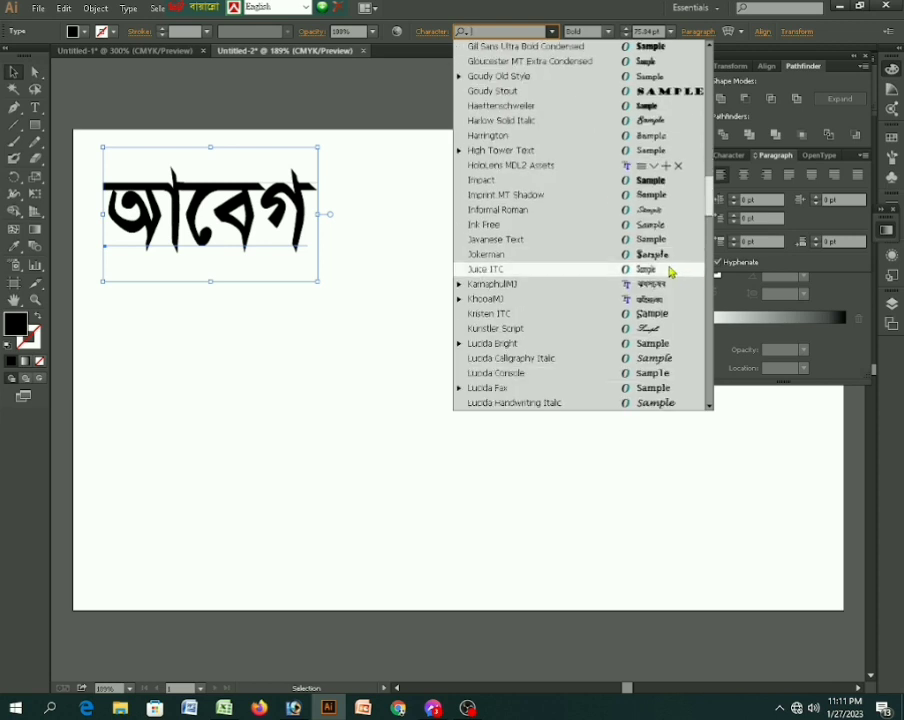
click(655, 283)
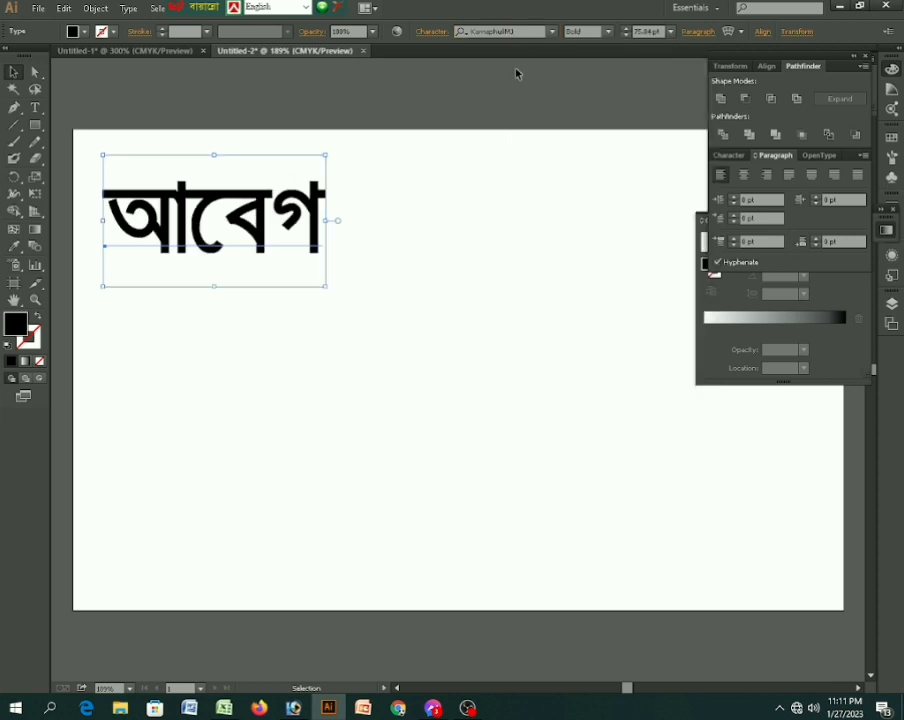
Set the word's font to KhooaMJ and move the text toward the middle of the artboard
click(549, 34)
click(660, 304)
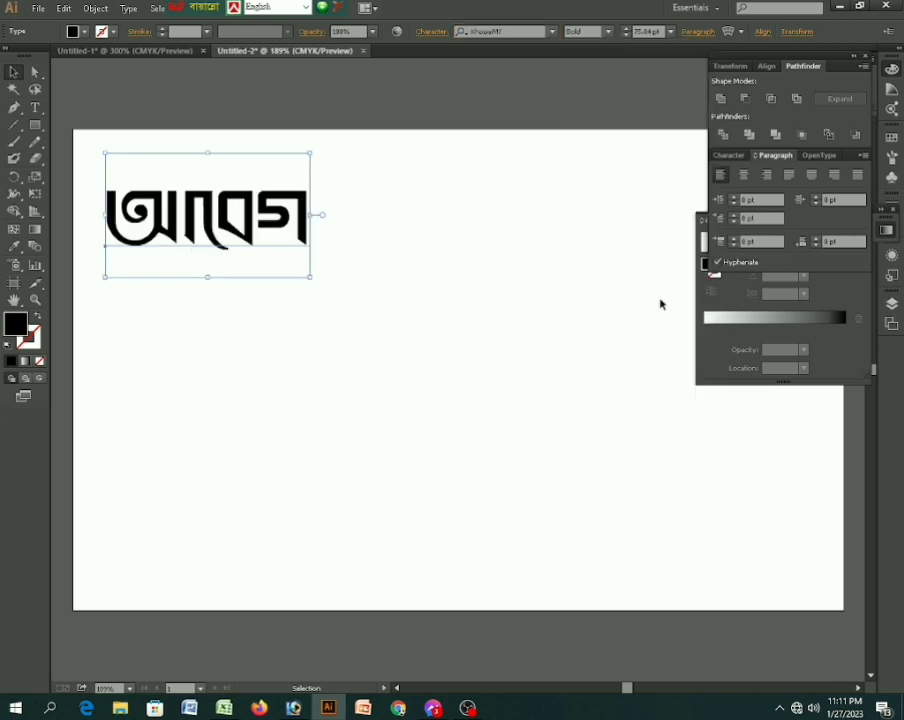
click(304, 298)
drag(182, 208, 313, 266)
drag(206, 204, 414, 383)
click(414, 383)
drag(268, 286, 312, 298)
drag(431, 328, 372, 305)
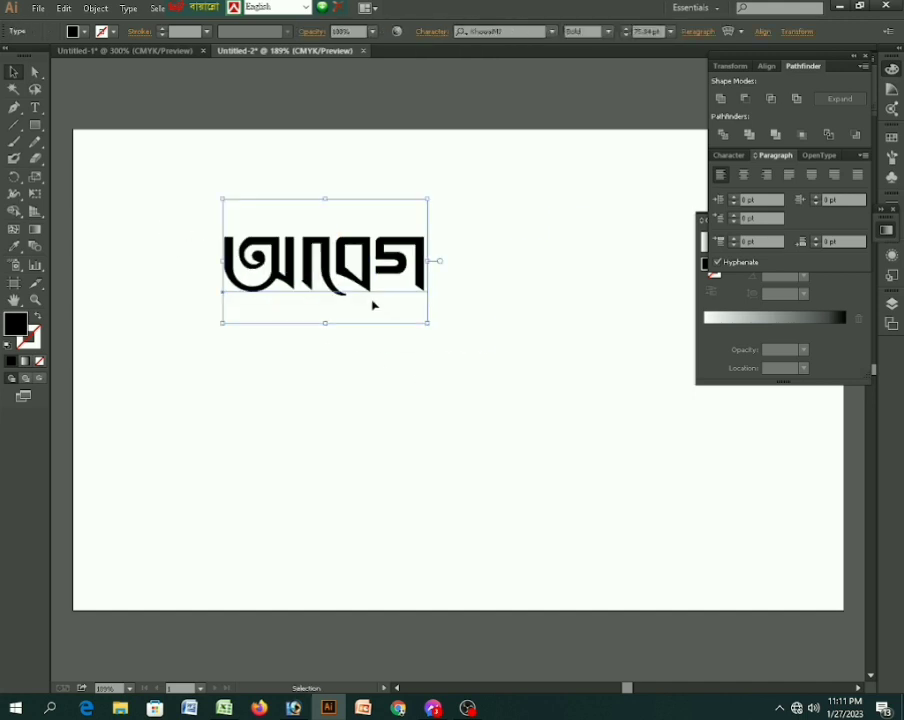
drag(350, 262, 393, 285)
Convert the word to outlines and ungroup it into separate letter shapes
right_click(352, 314)
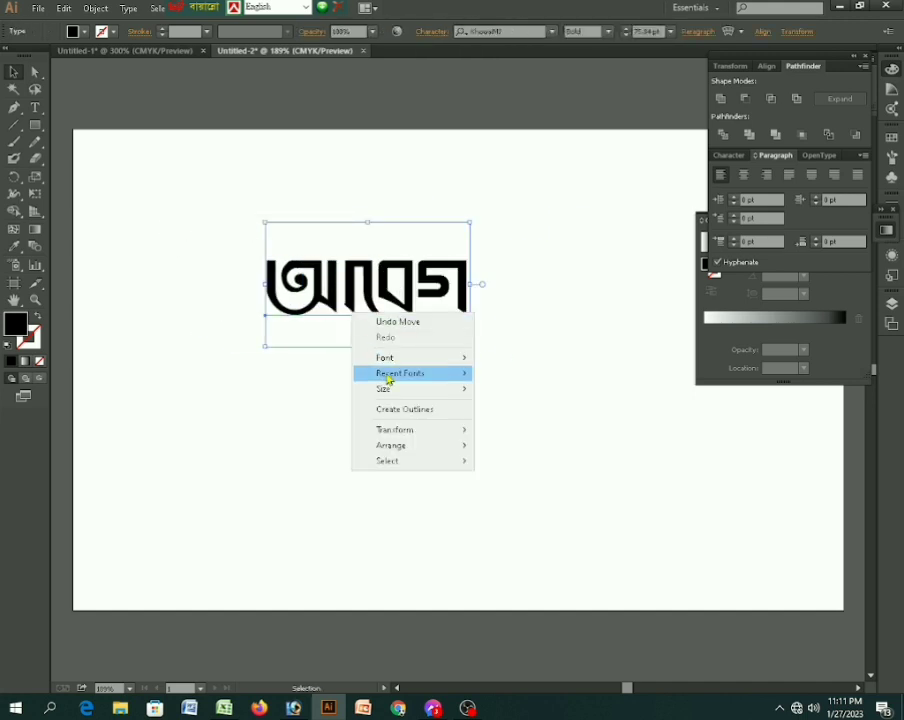
click(402, 404)
right_click(370, 294)
key(Escape)
scroll(380, 405, up, 4)
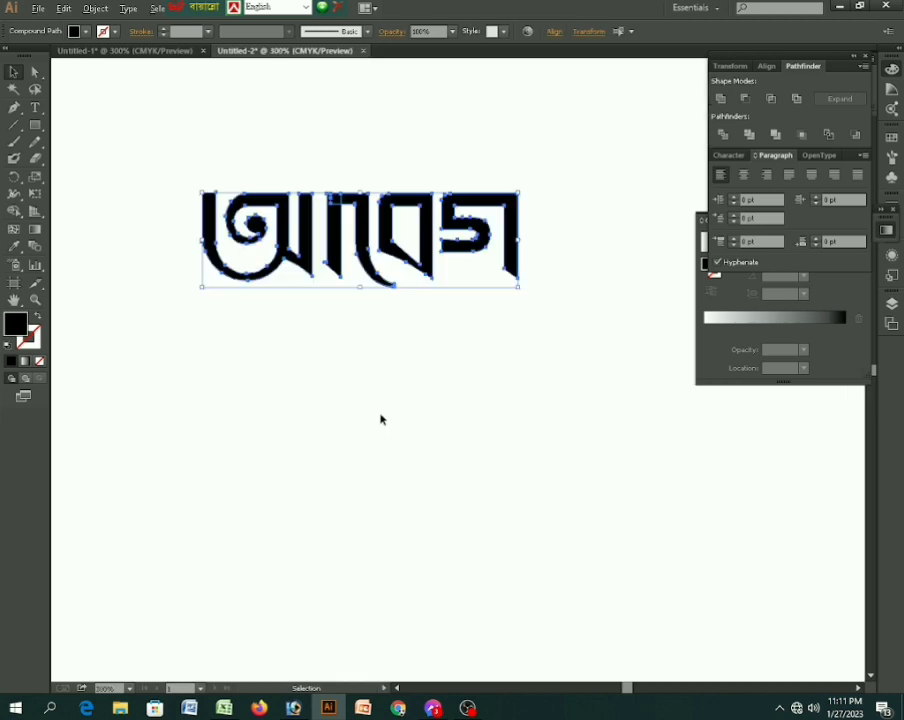
click(377, 368)
Stretch the tail of the third shape diagonally down and right by moving its end anchor points
drag(356, 329, 364, 538)
click(372, 348)
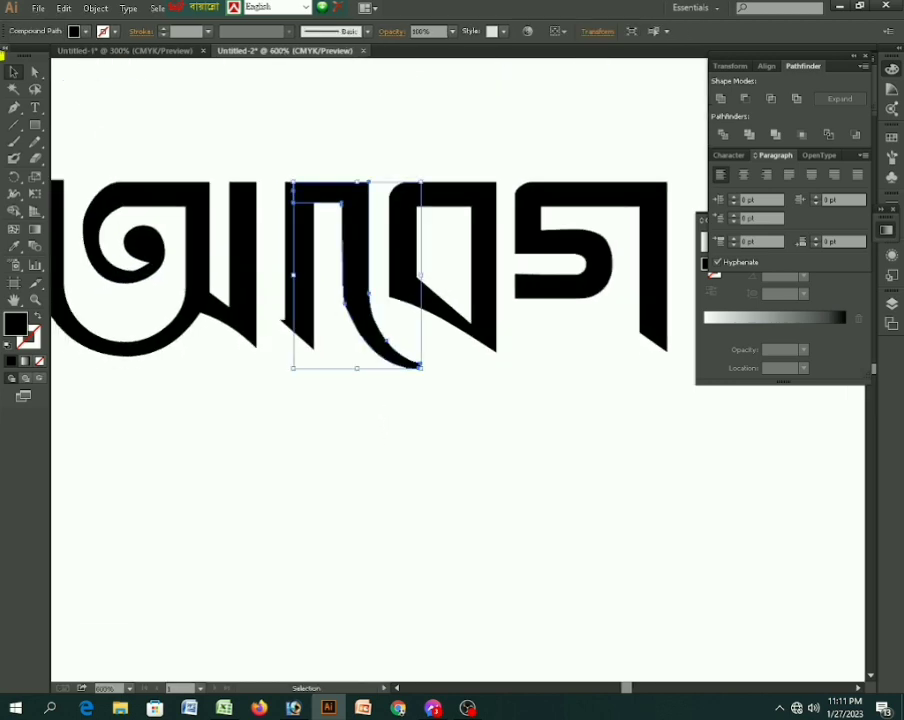
key(a)
mouse_move(406, 340)
mouse_down()
mouse_move(452, 408)
mouse_move(504, 422)
mouse_move(487, 420)
mouse_up()
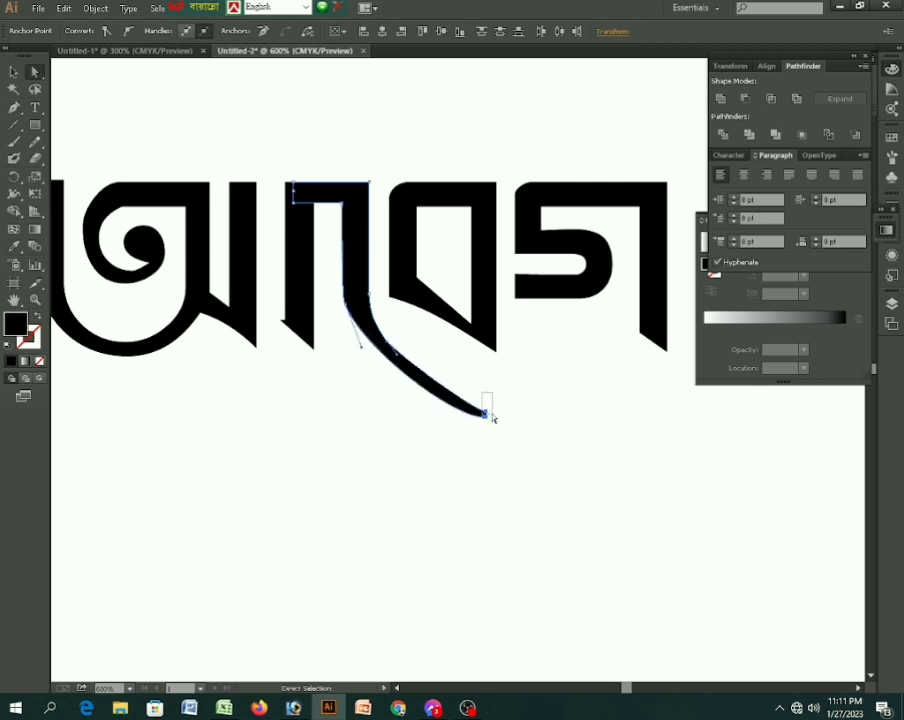
Delete the surplus anchor points at the end of the stretched tail to form a sharp tip
key(Delete)
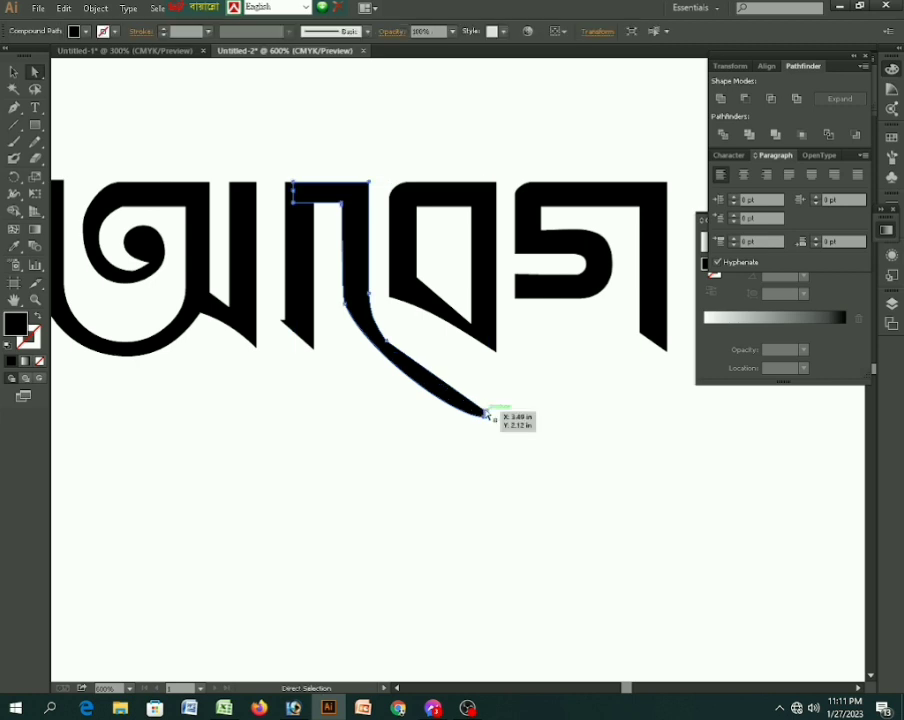
click(485, 412)
scroll(486, 418, up, 5)
alt+click(465, 463)
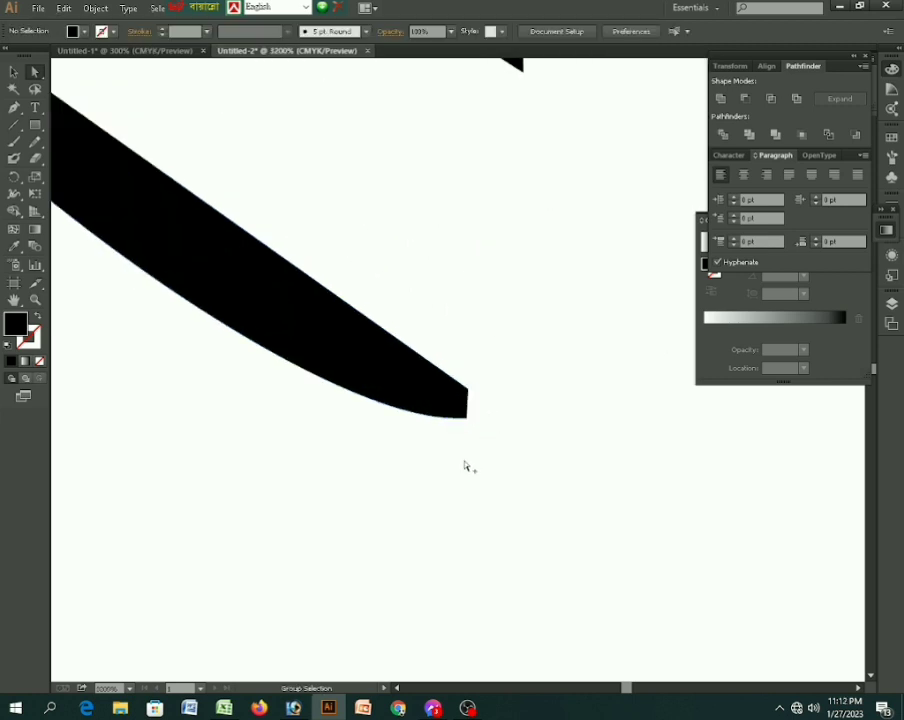
drag(481, 420, 482, 418)
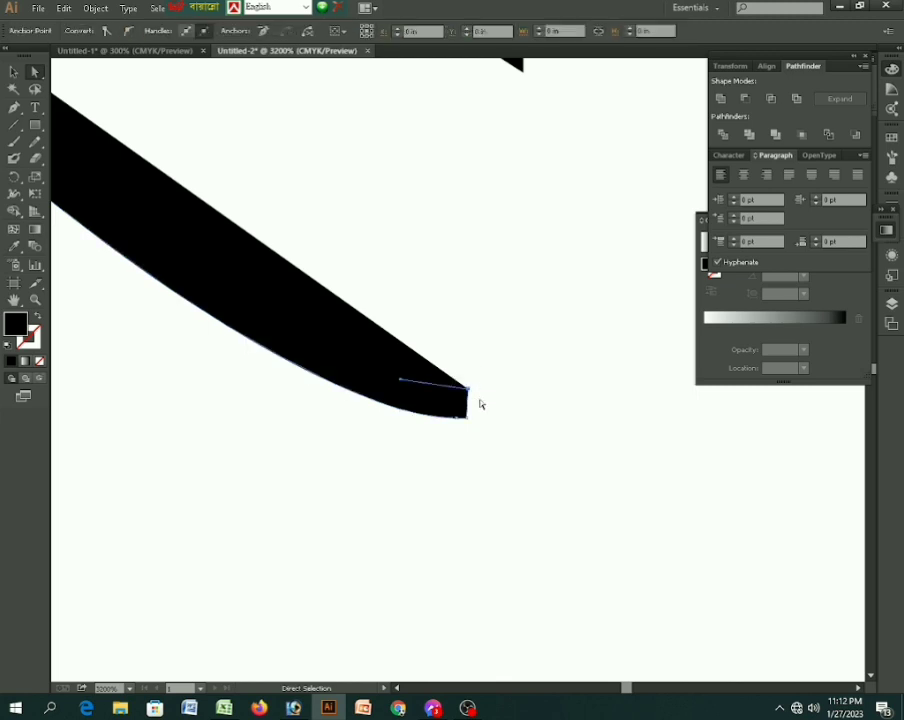
key(Delete)
scroll(473, 441, down, 3)
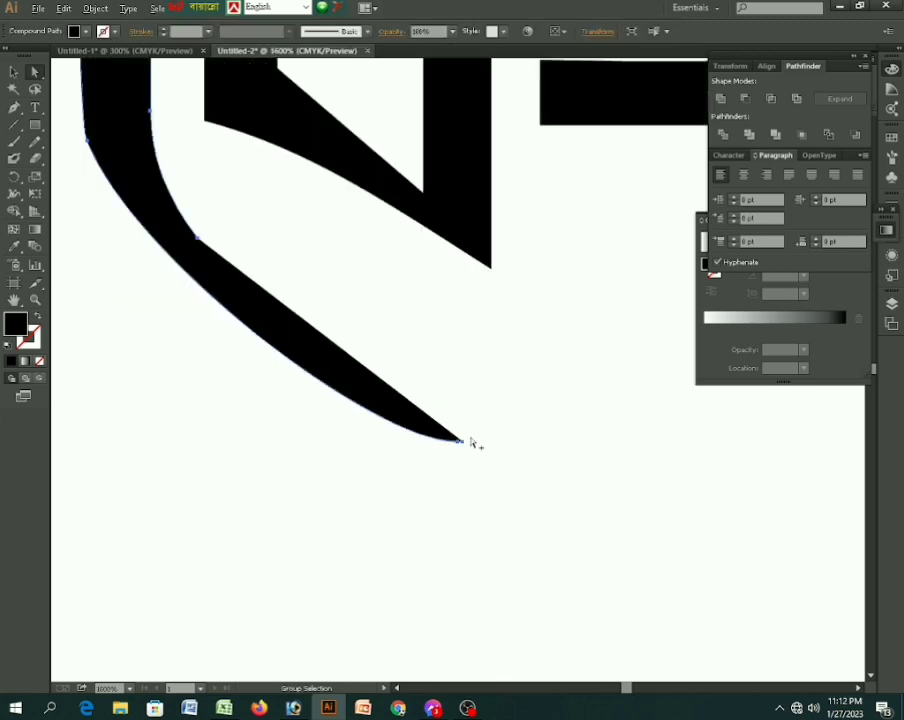
scroll(473, 443, up, 2)
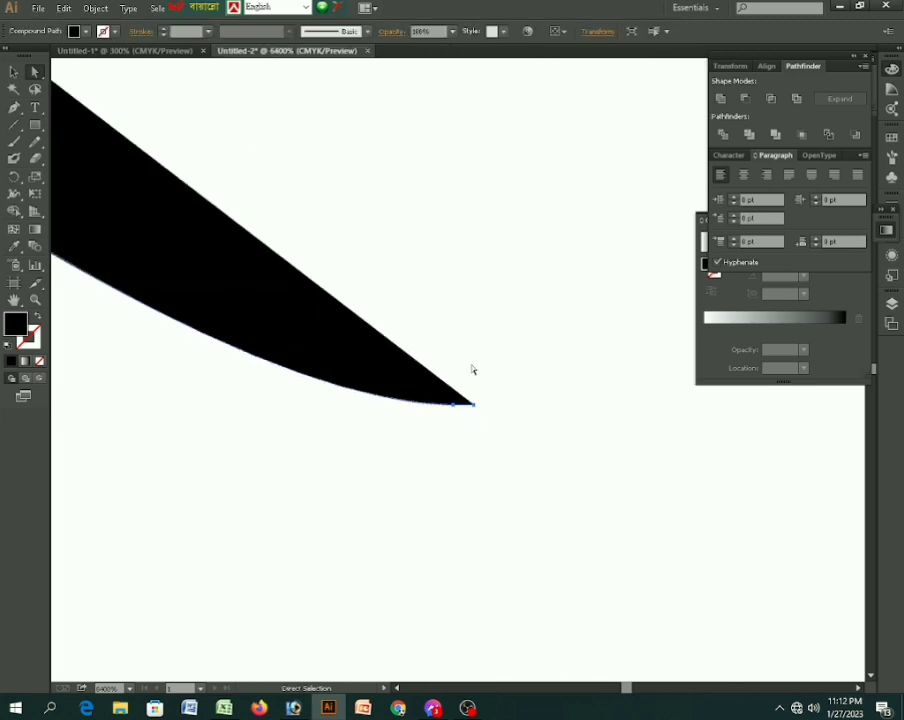
Group all the letter shapes of the word into one object
click(381, 444)
drag(120, 165, 395, 452)
drag(130, 400, 474, 508)
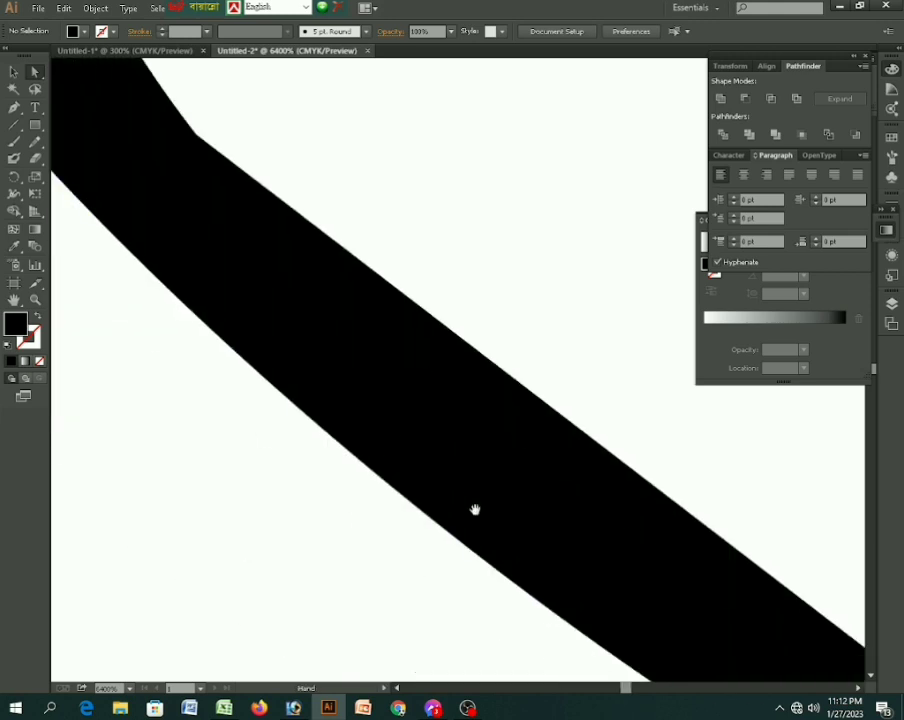
scroll(366, 513, down, 8)
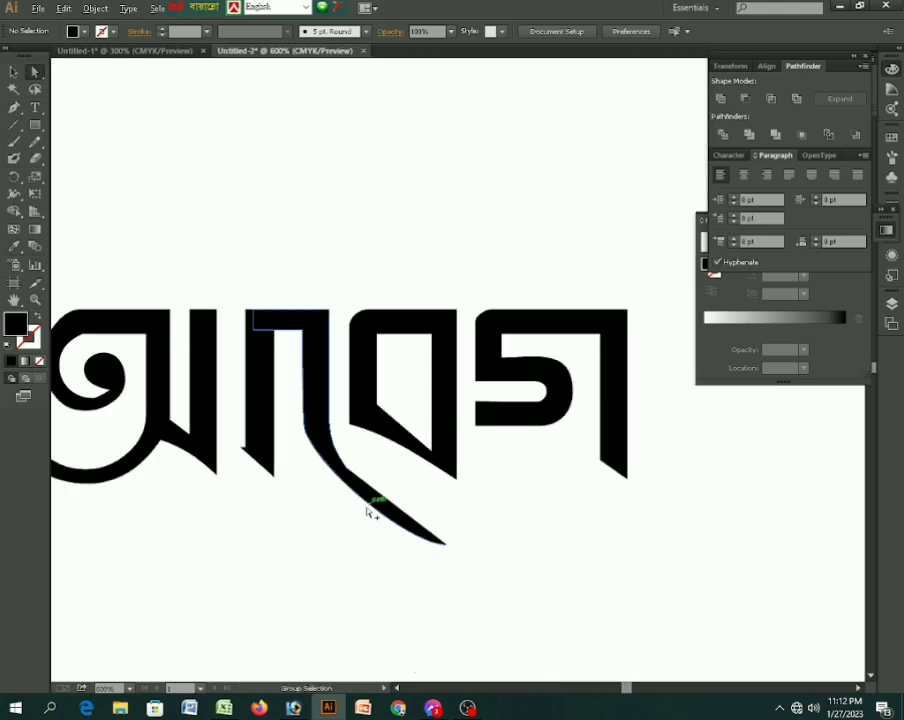
scroll(372, 514, down, 2)
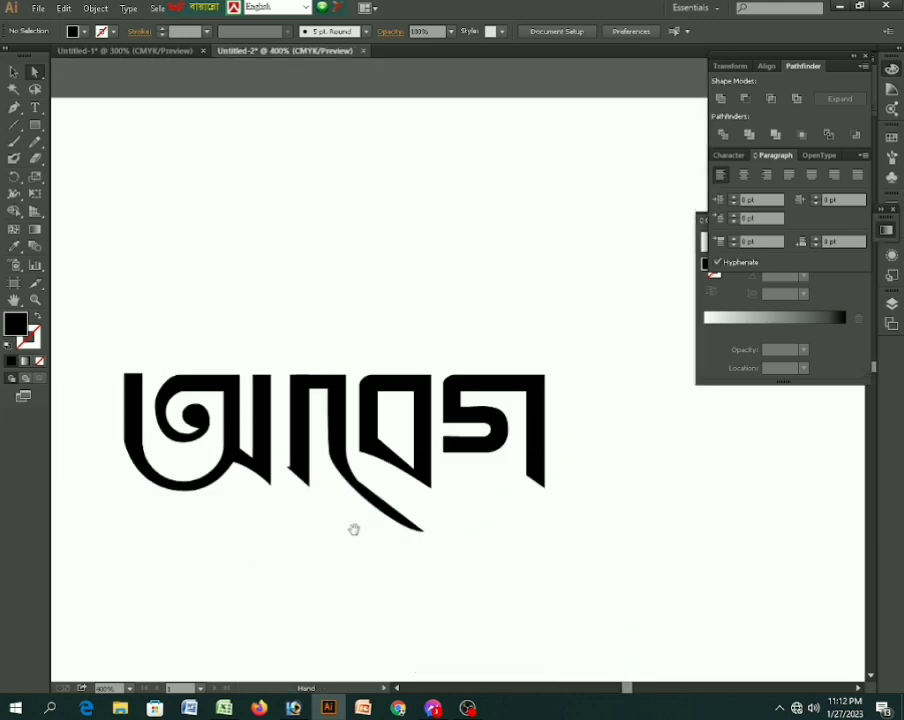
drag(354, 529, 560, 488)
drag(516, 401, 494, 588)
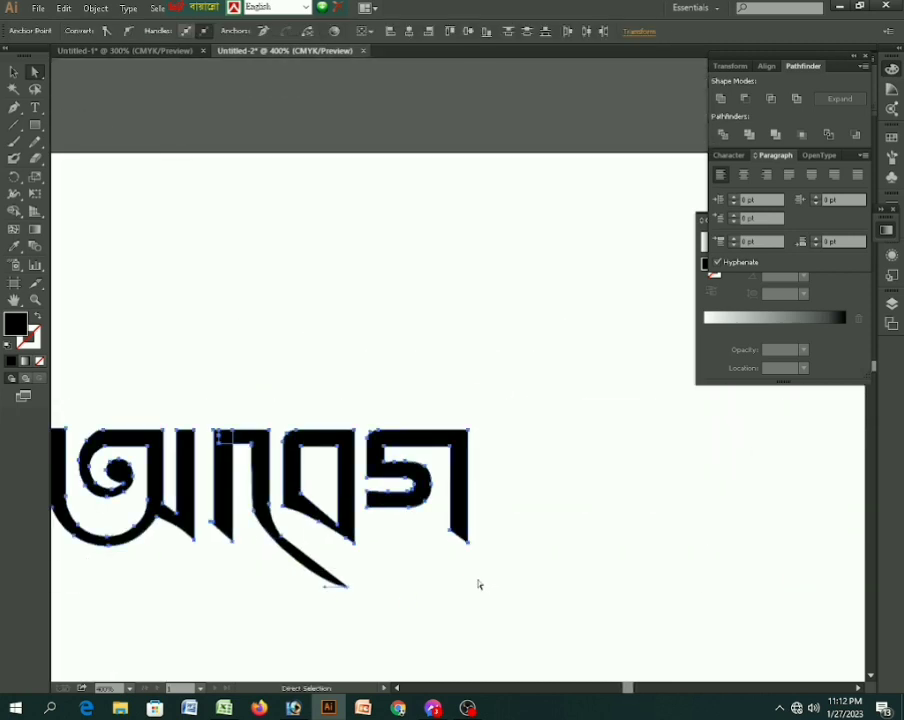
key(ctrl+g)
Draw a closed wavy tree-crown outline with the Pencil tool on the empty artboard area left of the word
drag(333, 537, 650, 612)
drag(104, 594, 331, 390)
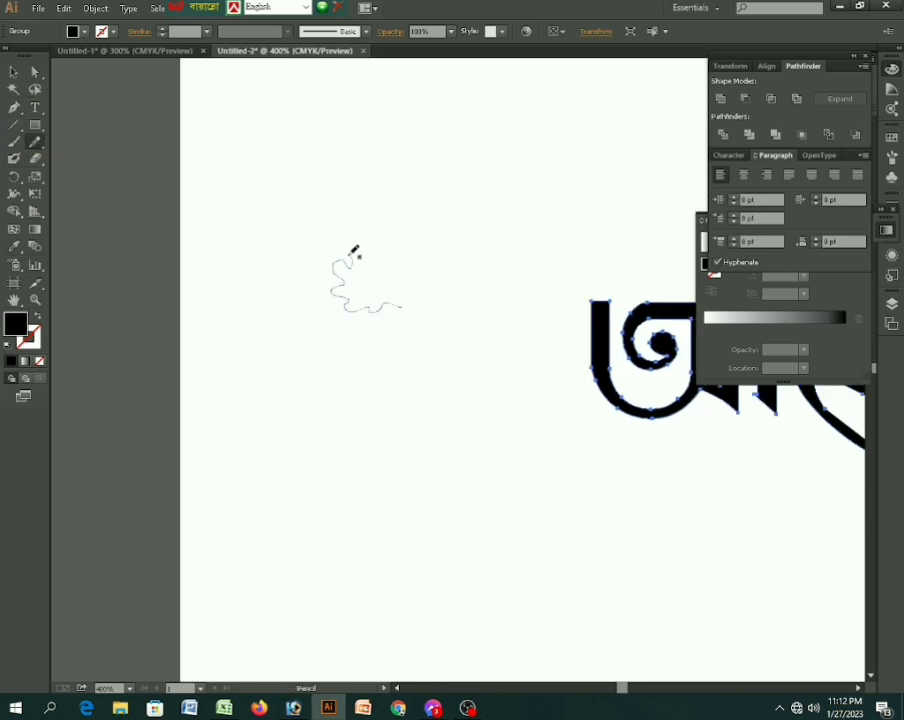
drag(363, 244, 386, 236)
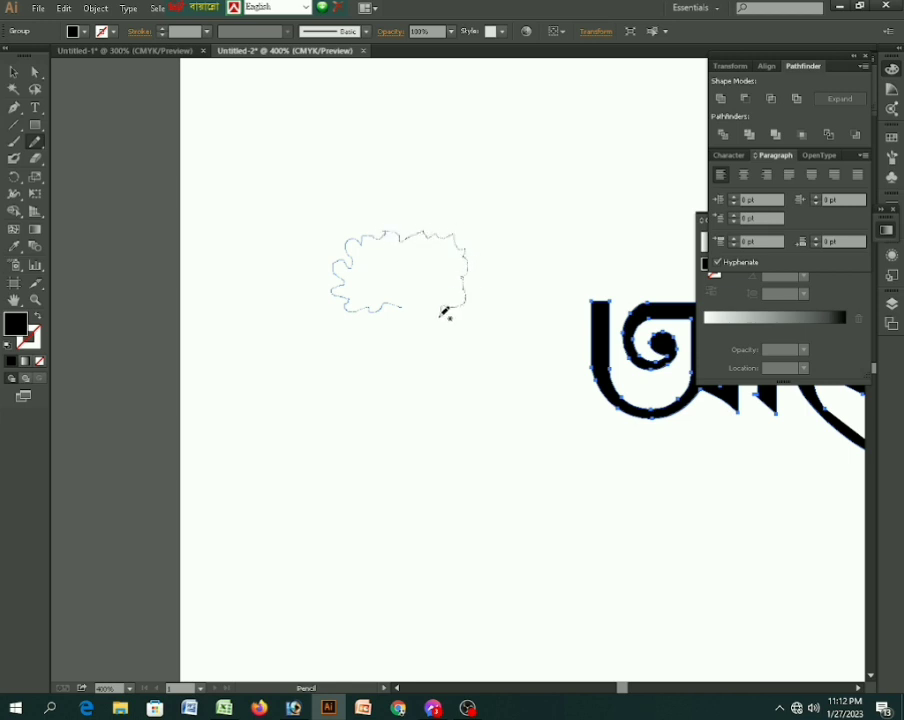
drag(413, 307, 411, 298)
click(13, 72)
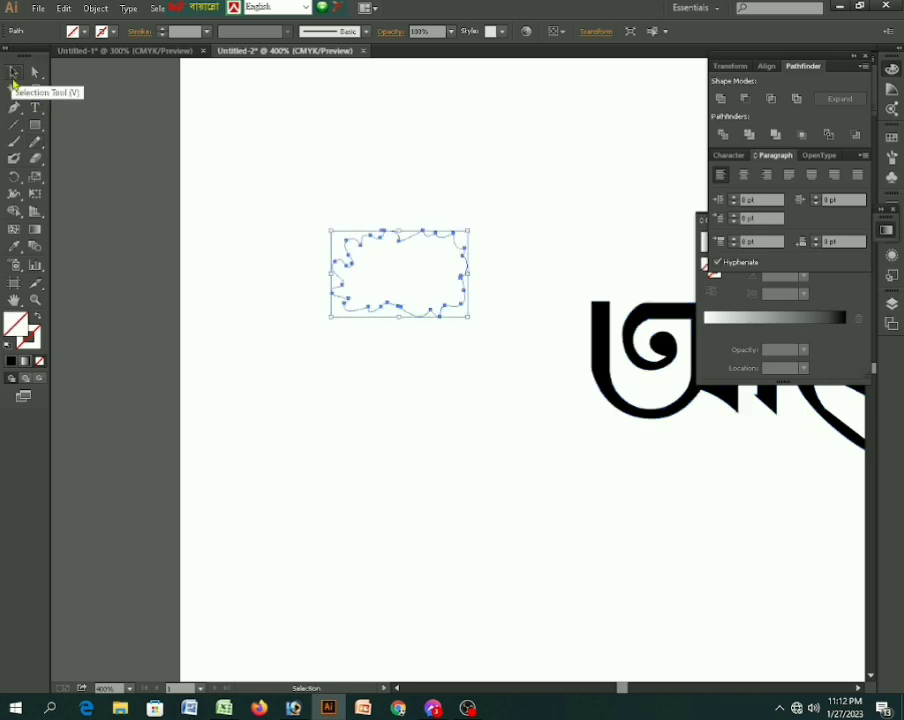
Fill the freehand tree-crown outline with black
click(84, 31)
click(38, 56)
click(178, 289)
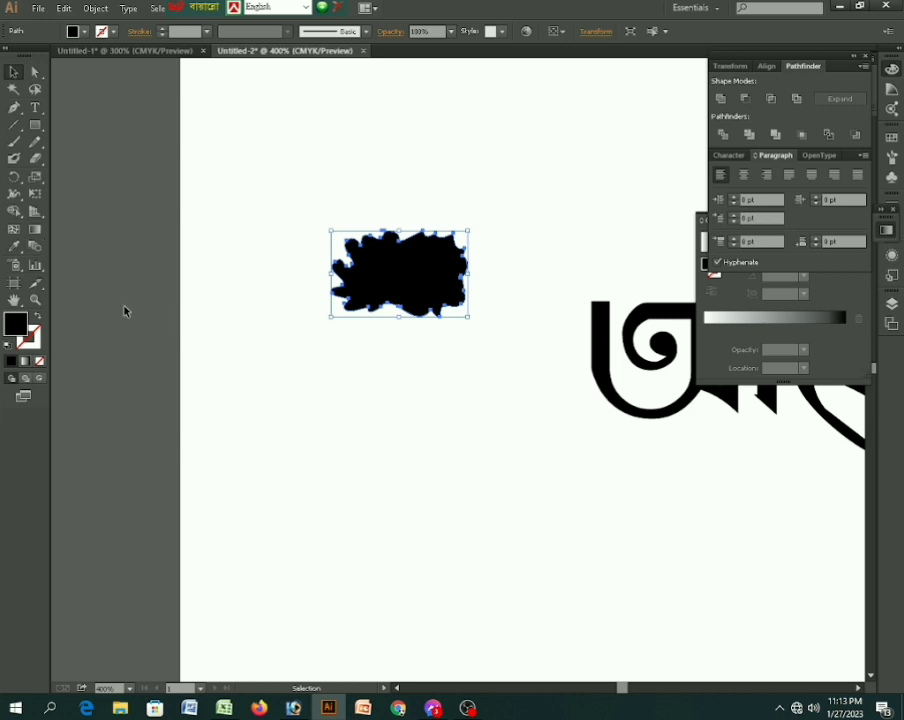
click(364, 355)
Start a curved tree trunk with the Pen tool from the crown's lower edge down to a flared base
click(386, 302)
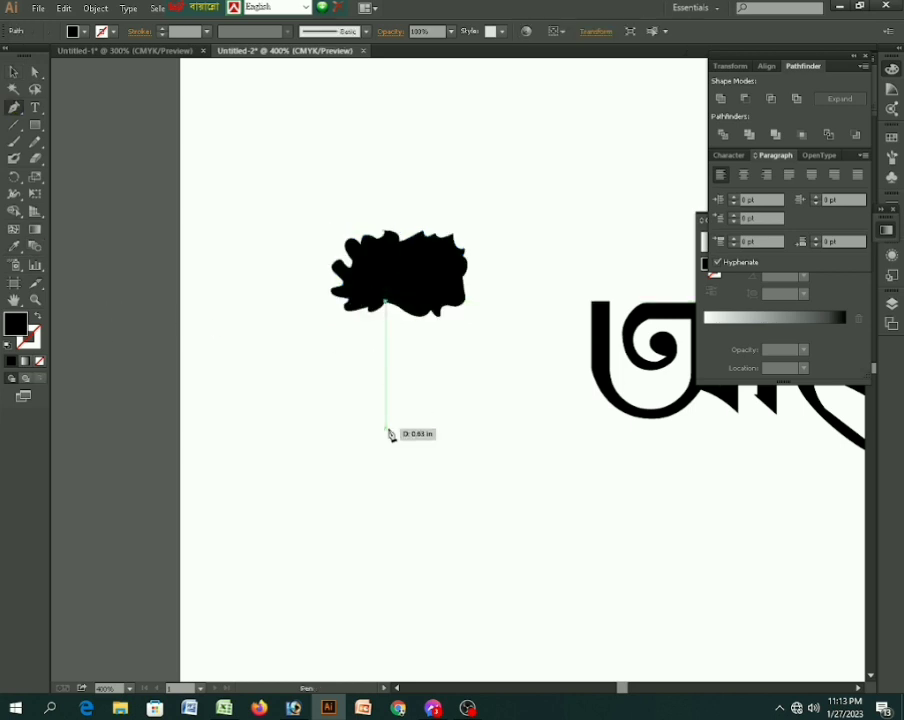
drag(385, 382, 365, 400)
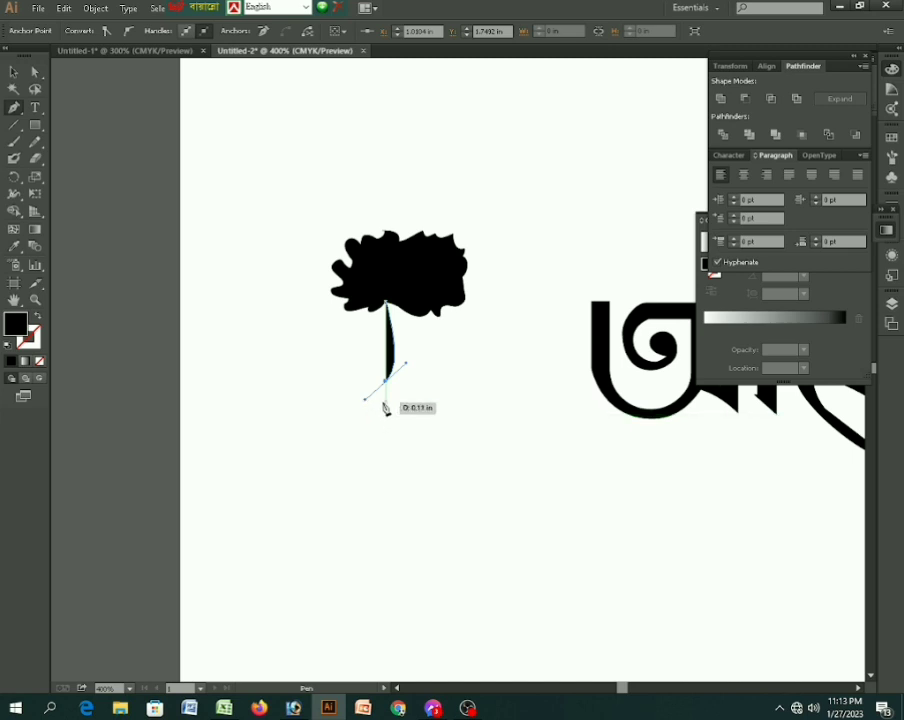
drag(441, 415, 439, 407)
click(386, 299)
drag(371, 269, 371, 269)
key(ctrl+z)
key(ctrl+z)
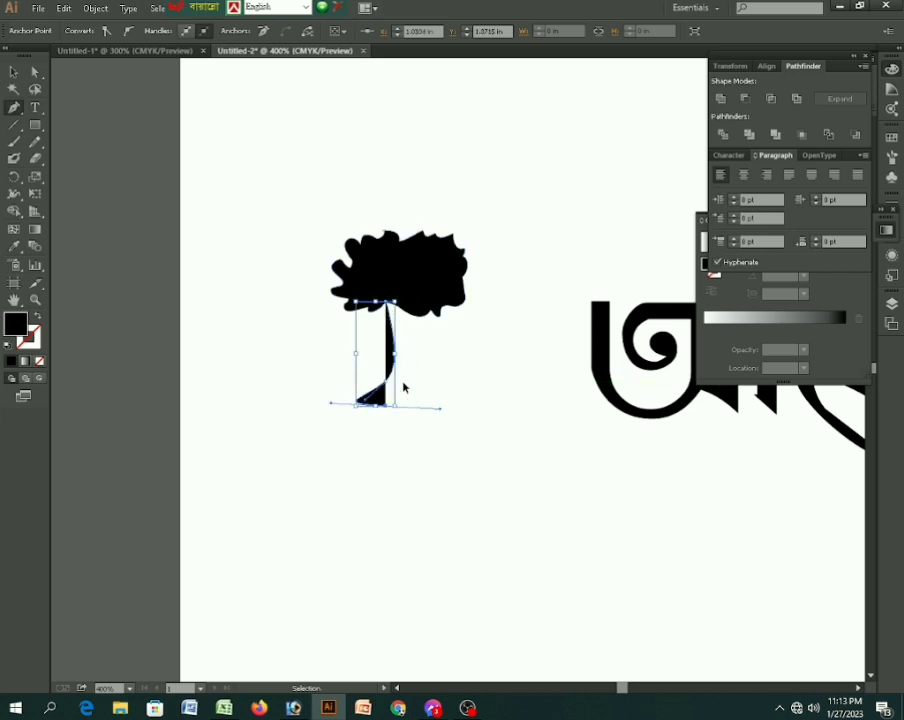
Complete the trunk with a curved second side running from the flared base back up into the crown
drag(396, 382, 391, 361)
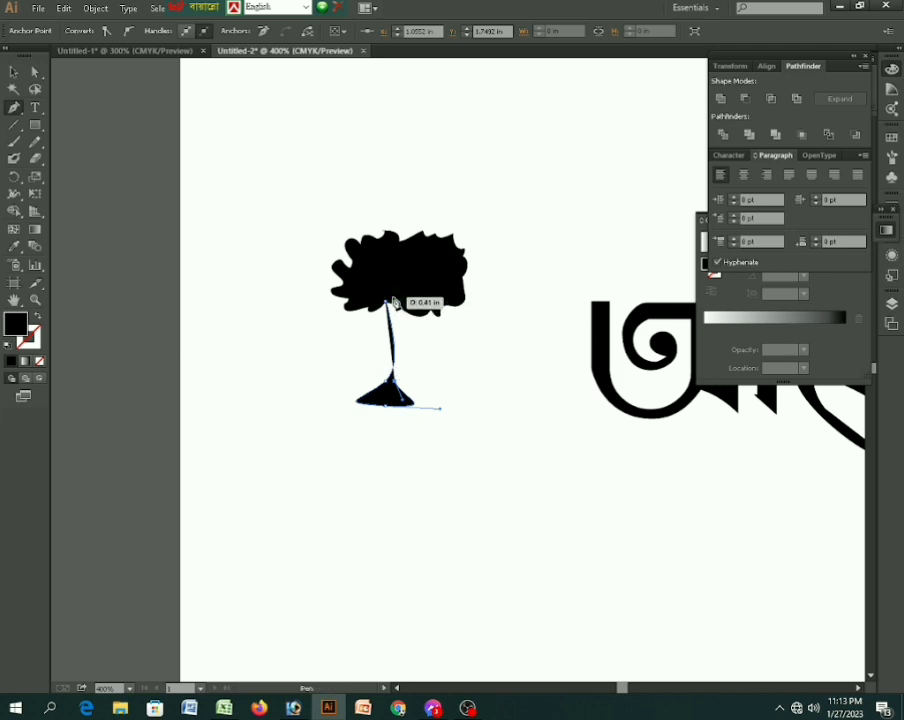
click(384, 289)
drag(384, 289, 372, 200)
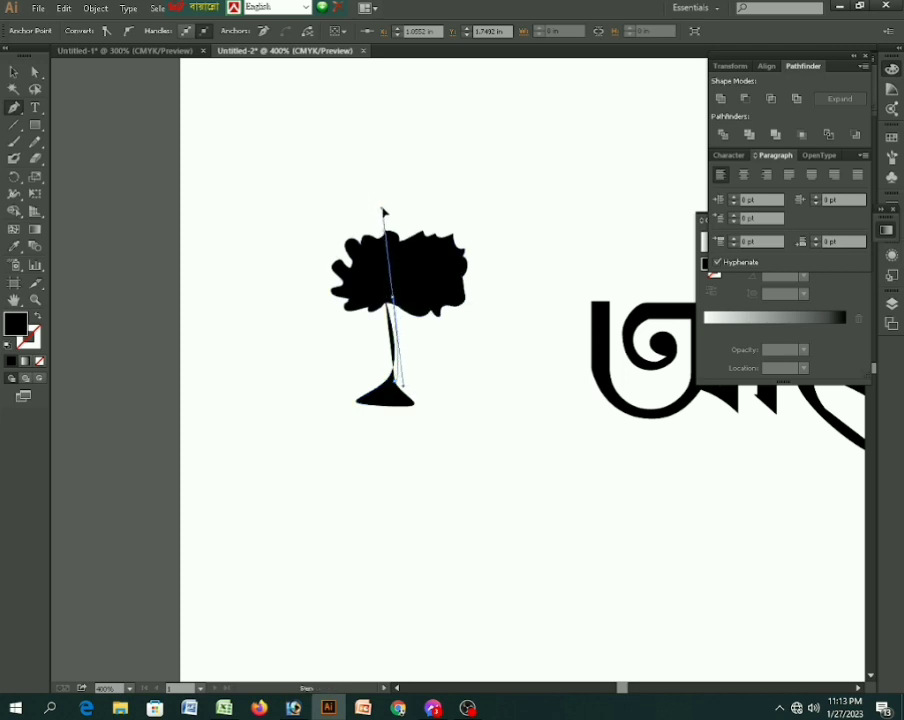
key(v)
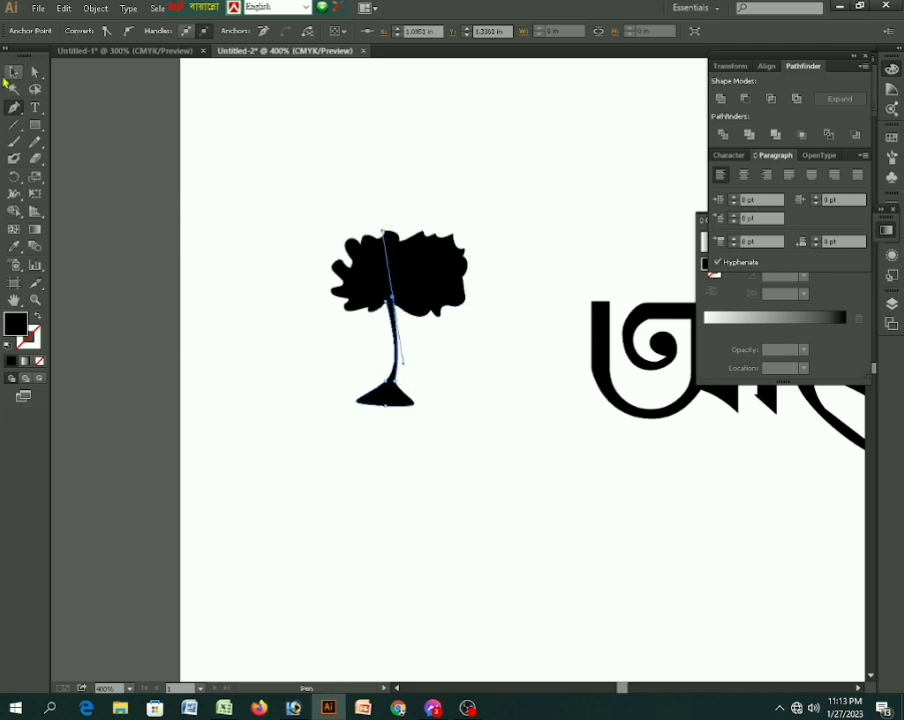
Group the crown and the trunk into a single tree object
click(419, 425)
click(394, 395)
drag(300, 206, 516, 515)
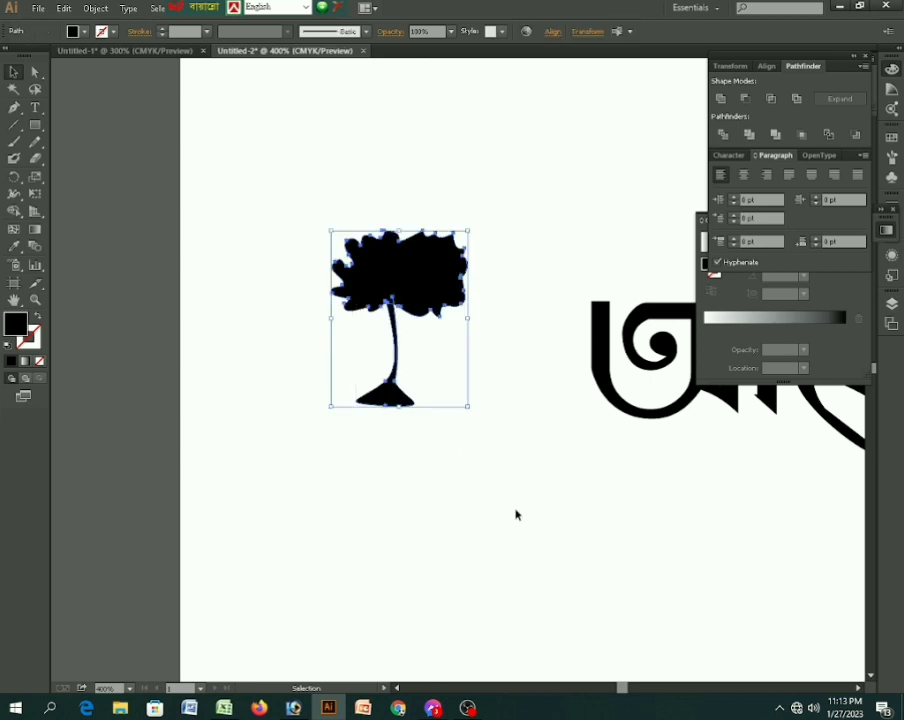
click(502, 510)
Scale the grouped word down to less than half its size and place it to the right of the tree
drag(614, 410, 174, 537)
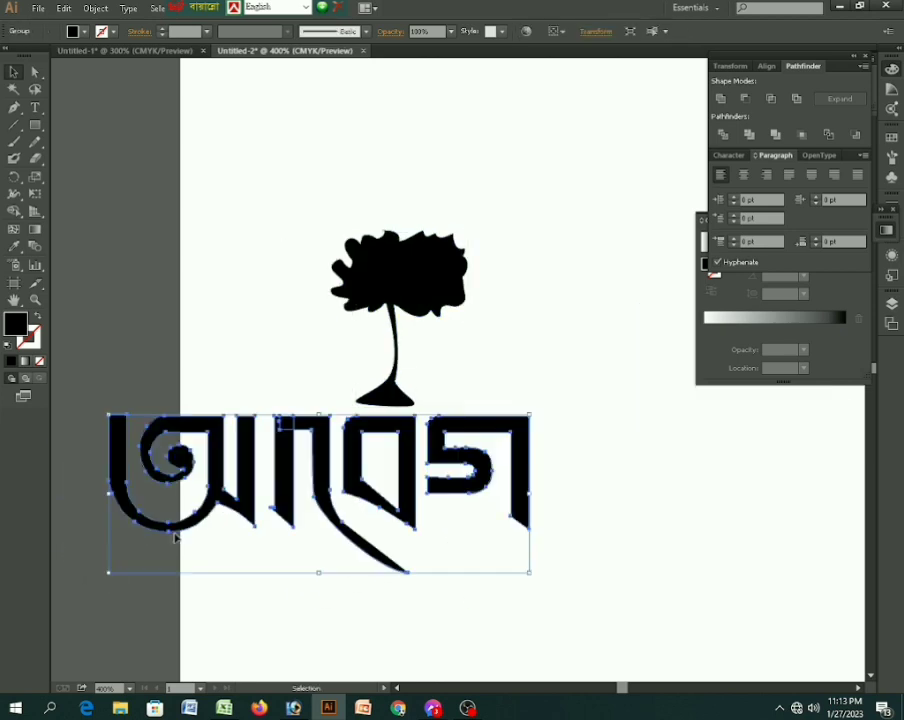
drag(530, 574, 402, 487)
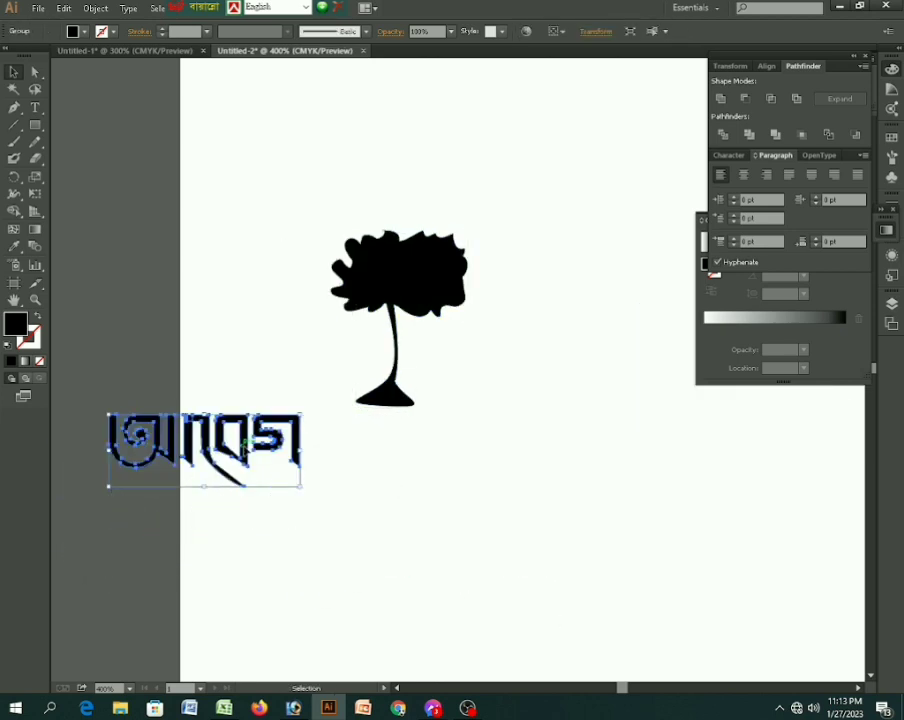
drag(253, 452, 586, 478)
Enlarge the tree to roughly double its size, reposition it on the artboard and place the word over its crown
drag(315, 246, 636, 624)
drag(464, 304, 236, 298)
drag(556, 463, 596, 198)
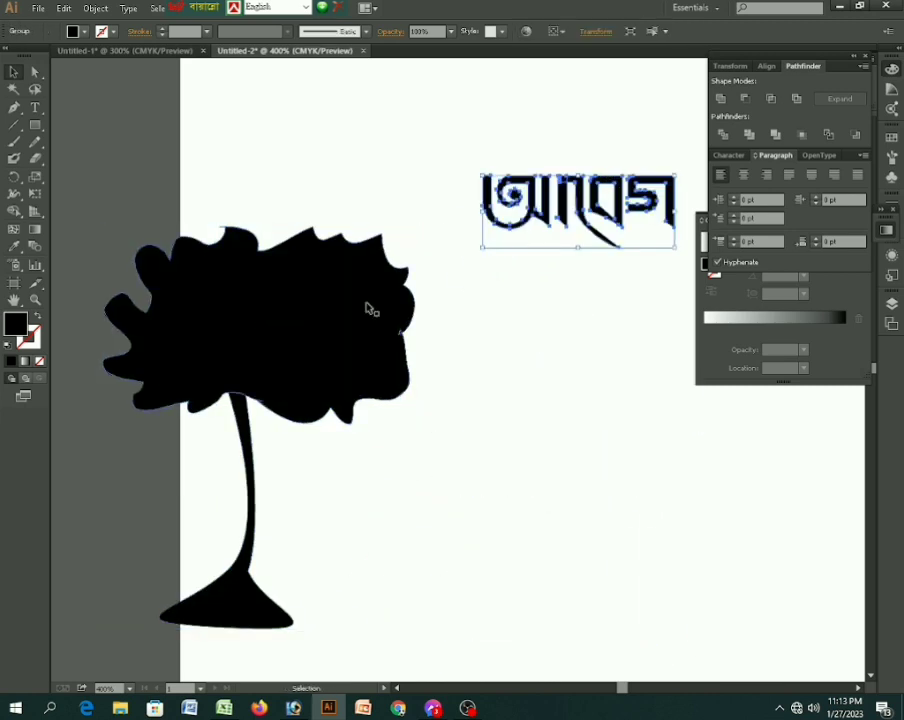
click(270, 436)
drag(209, 356, 399, 438)
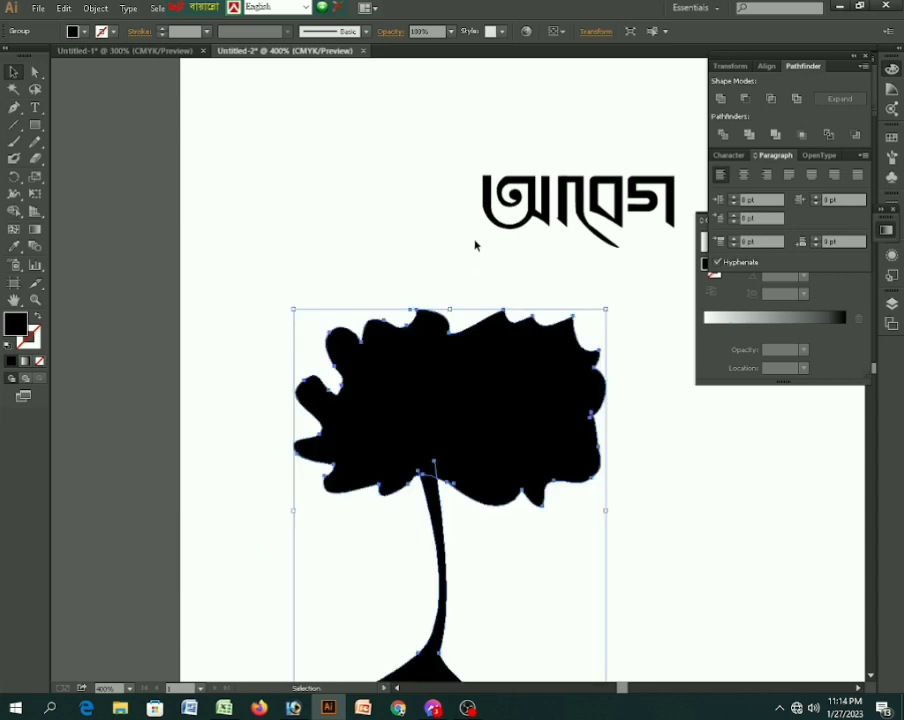
drag(444, 413, 367, 307)
drag(618, 214, 424, 298)
Fill the word with CMYK Magenta
click(73, 31)
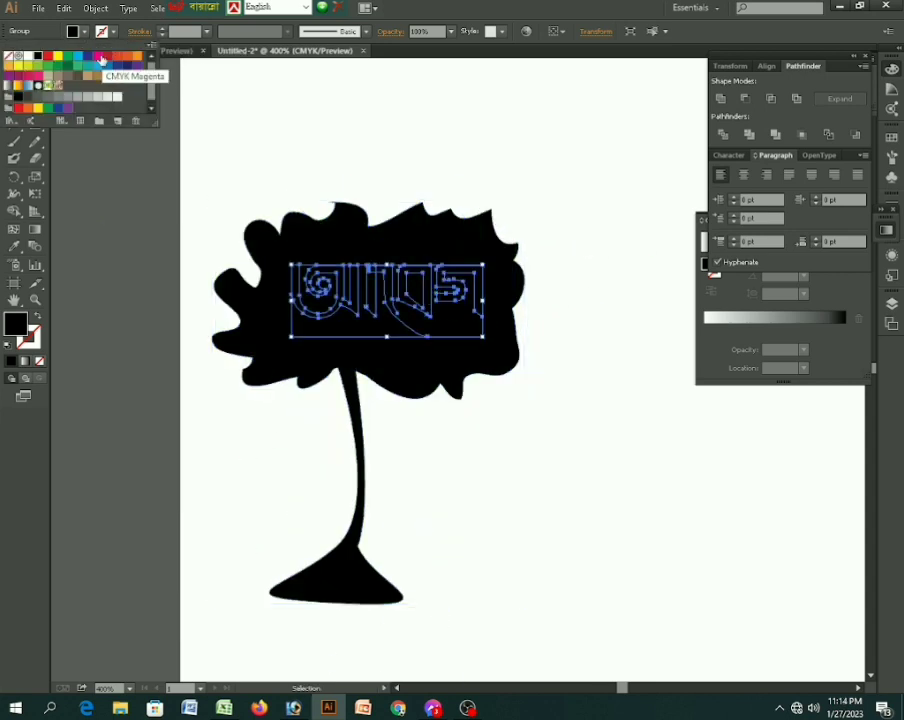
click(97, 55)
click(290, 98)
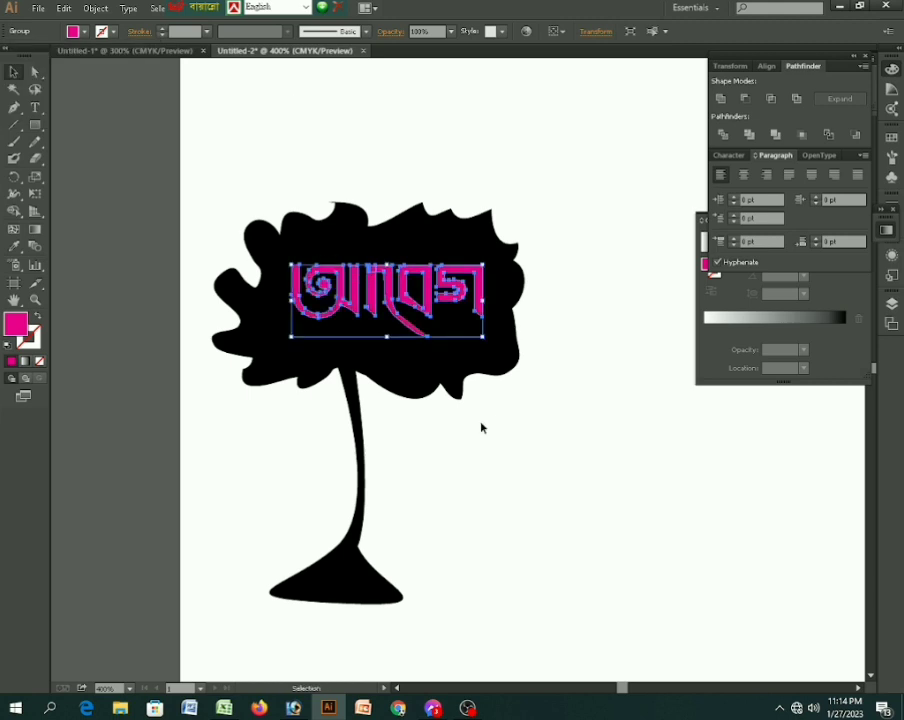
click(535, 446)
Shift the word slightly down and left to center it in the crown and fill it with white
drag(407, 310, 369, 349)
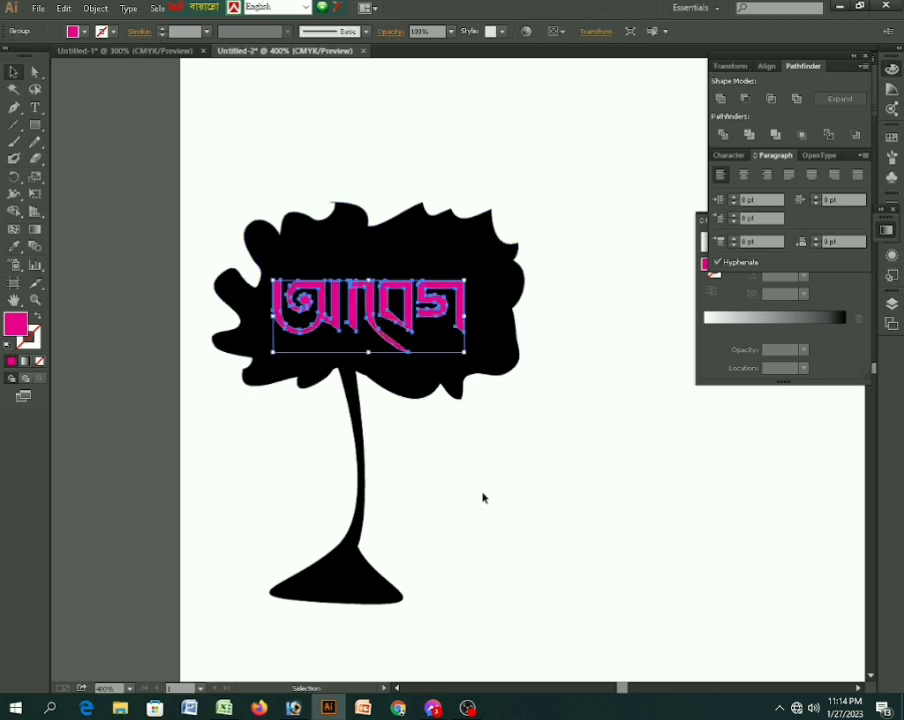
click(80, 31)
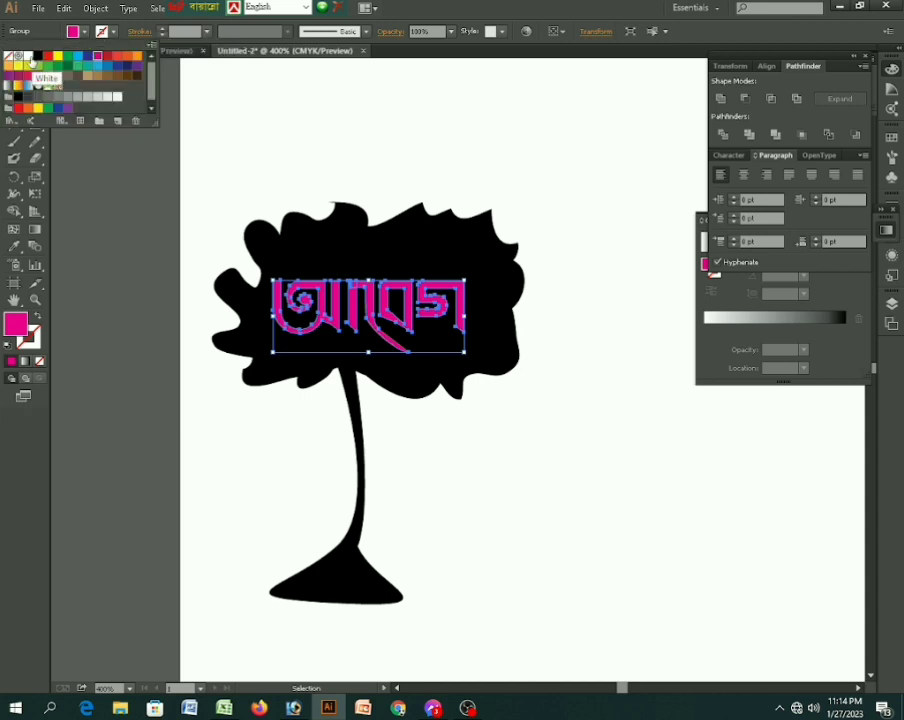
click(28, 56)
click(412, 456)
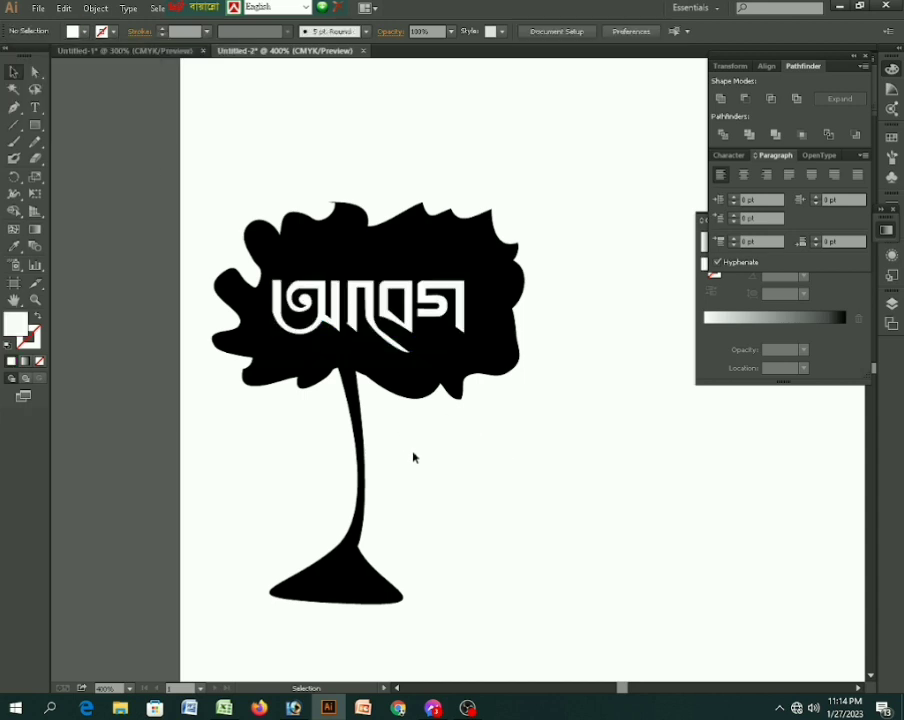
Group the word with the tree and move the group to the right side of the artboard
scroll(477, 332, down, 1)
drag(268, 203, 450, 490)
shift+click(422, 338)
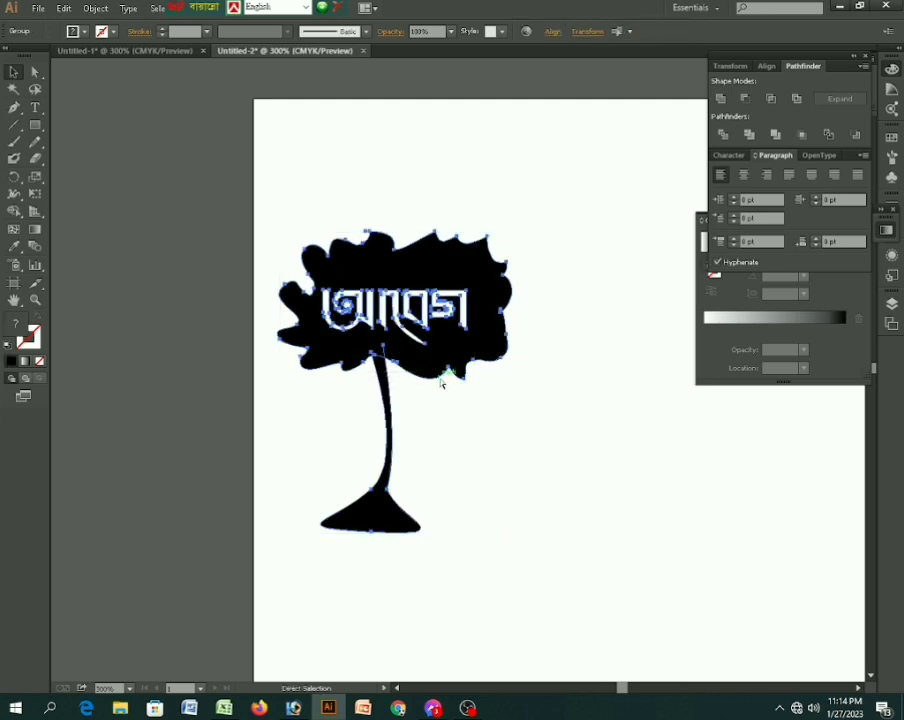
key(ctrl+g)
drag(424, 360, 604, 346)
drag(291, 306, 590, 372)
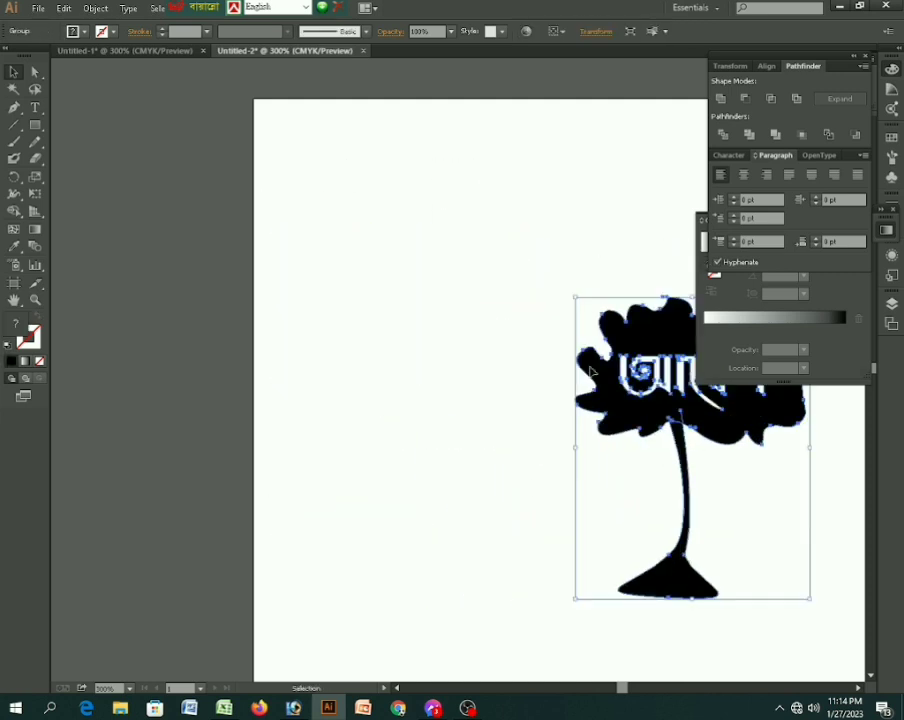
Draw a closed black panel with four inward-curving sides, about 1.5 by 2 in, left of the tree with the Pen tool
click(14, 107)
click(362, 231)
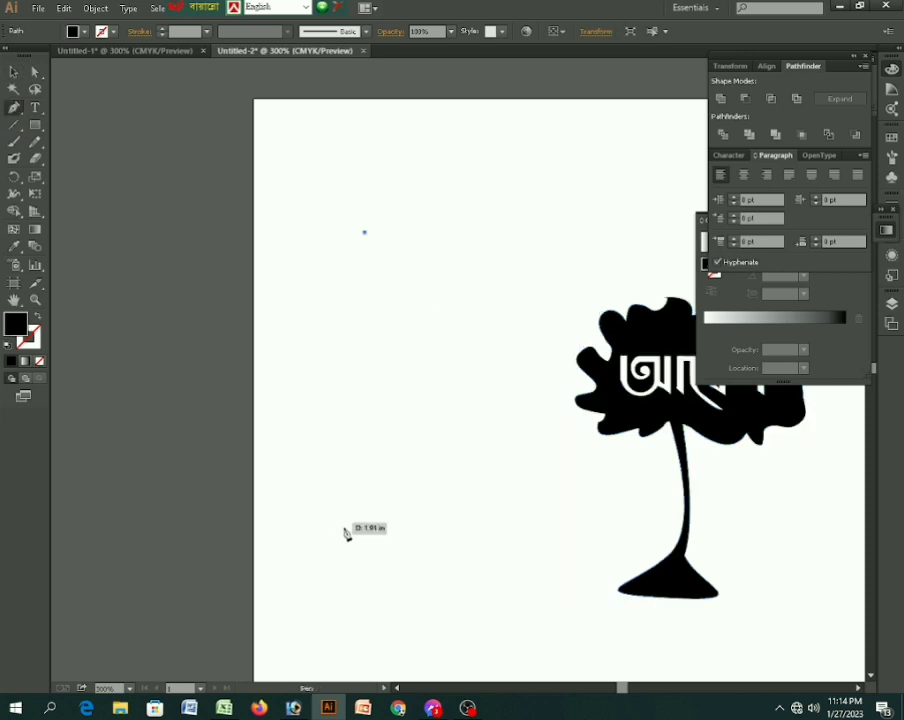
drag(362, 538, 331, 644)
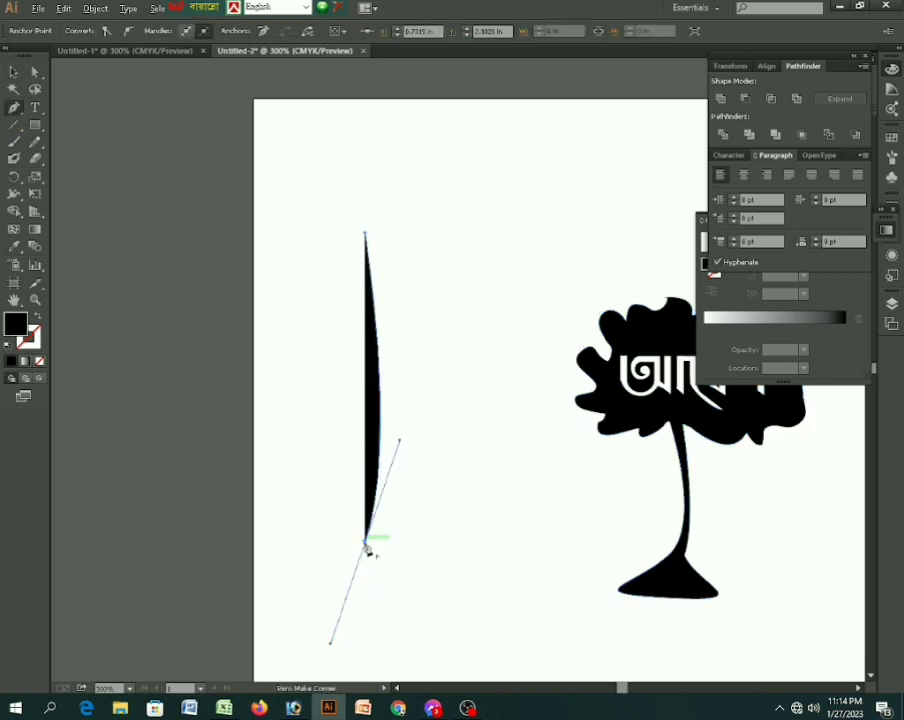
click(365, 543)
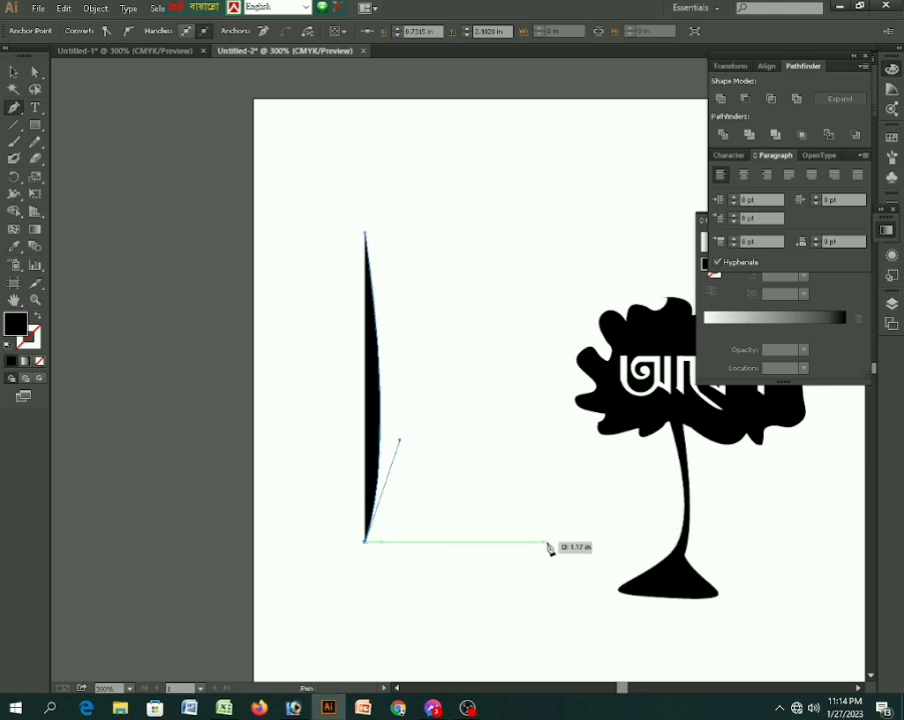
click(616, 543)
key(ctrl+z)
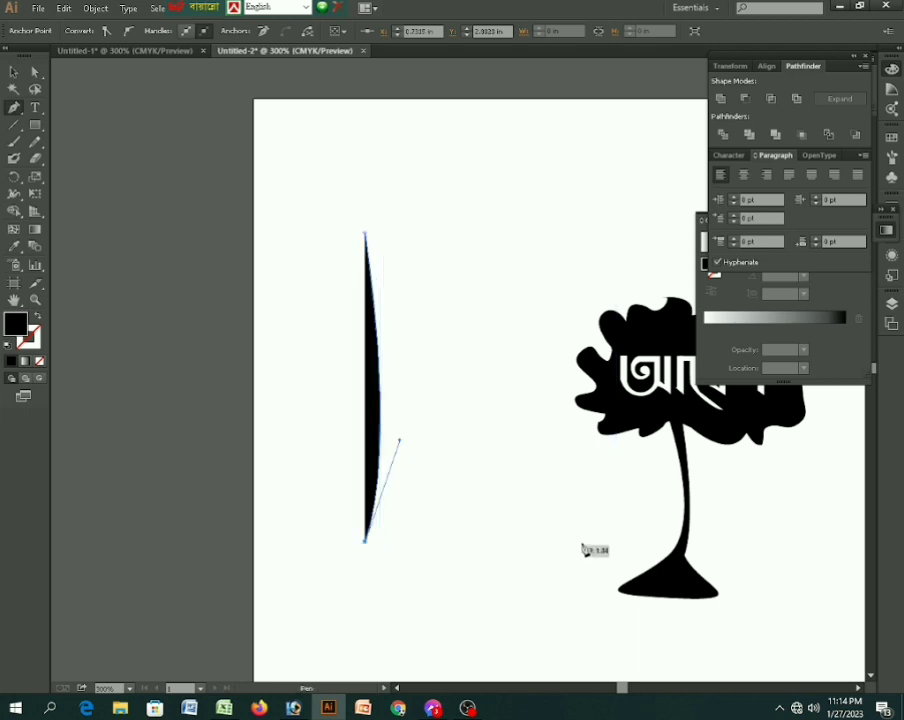
click(600, 540)
drag(604, 552, 686, 572)
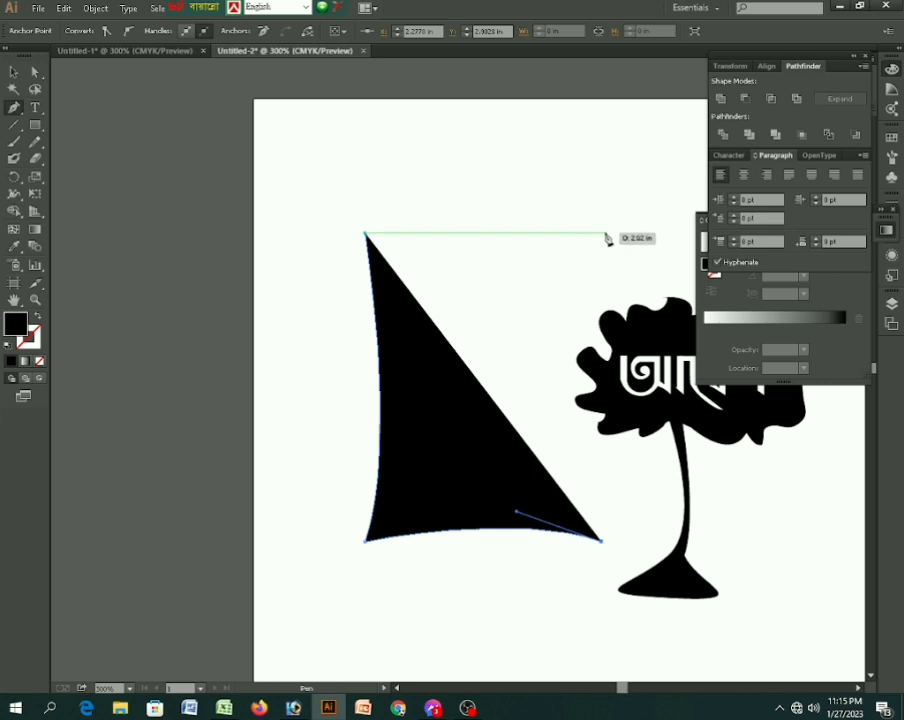
drag(602, 234, 636, 146)
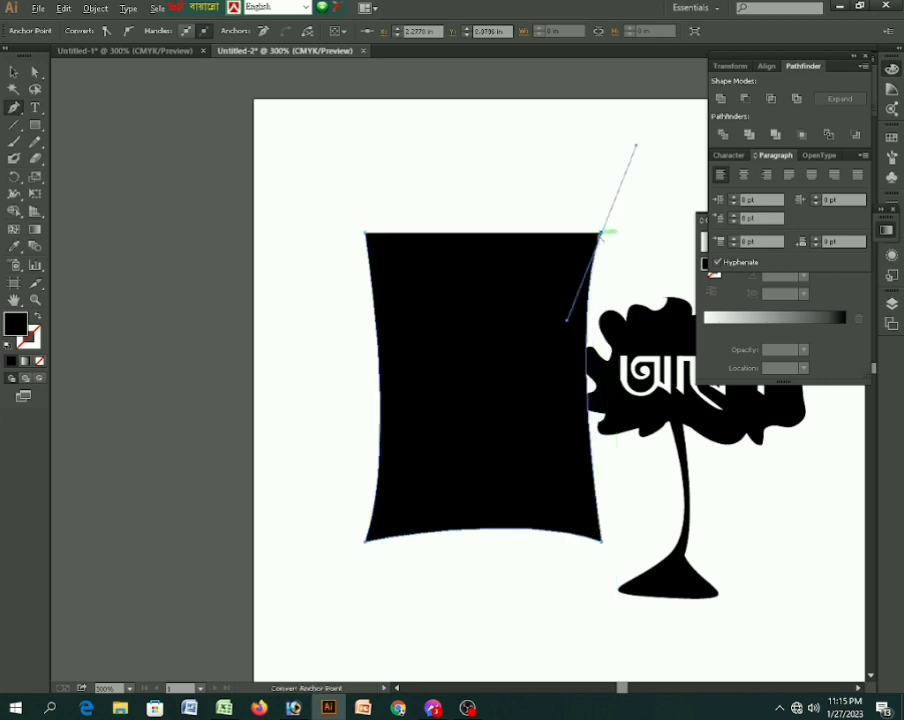
click(364, 235)
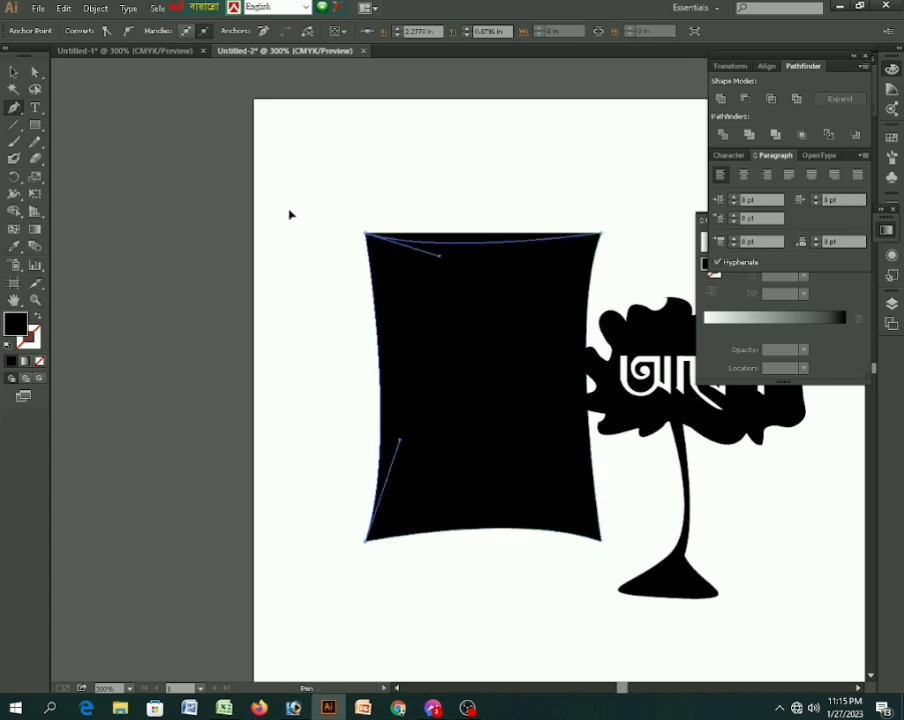
Move the black panel off the artboard to the left and enlarge it
click(16, 76)
drag(448, 446, 138, 422)
drag(284, 518, 349, 591)
drag(182, 464, 202, 412)
Move the grouped tree and word onto the black panel and send the panel backward behind them
key(ctrl+a)
drag(378, 568, 664, 561)
drag(470, 436, 260, 436)
drag(404, 550, 646, 550)
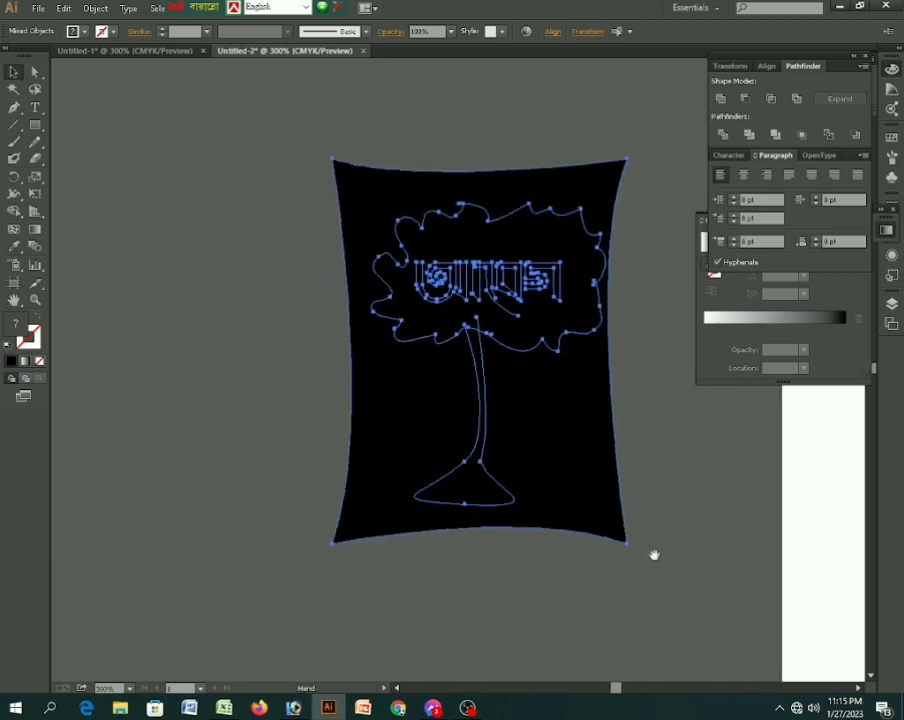
click(574, 515)
key(ctrl+bracketleft)
key(v)
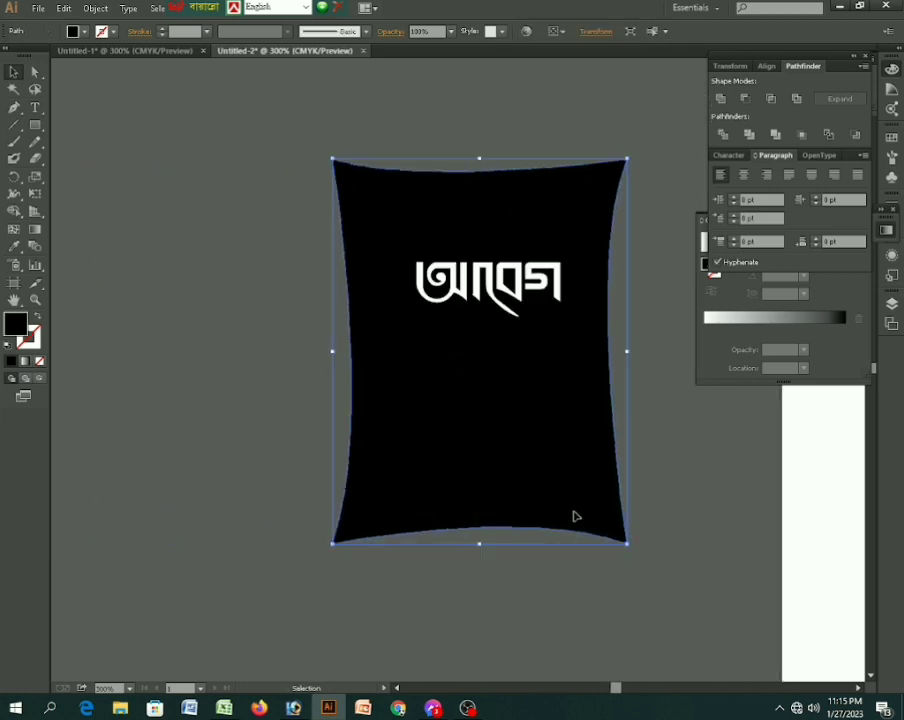
Ungroup the word from the tree on the black panel and select the word on its own
click(640, 436)
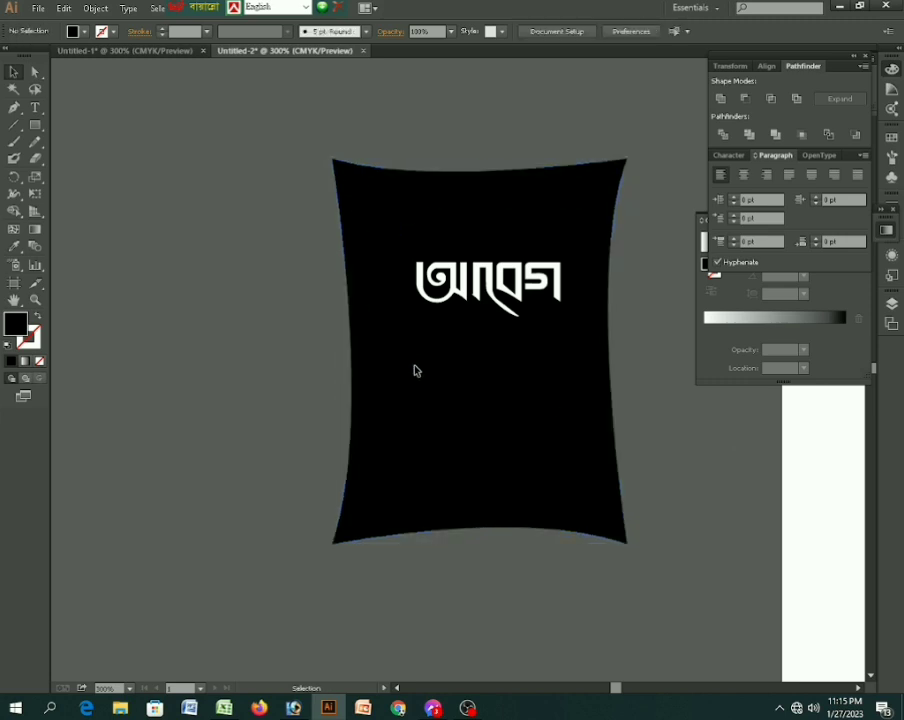
drag(411, 291, 630, 416)
click(630, 416)
click(490, 284)
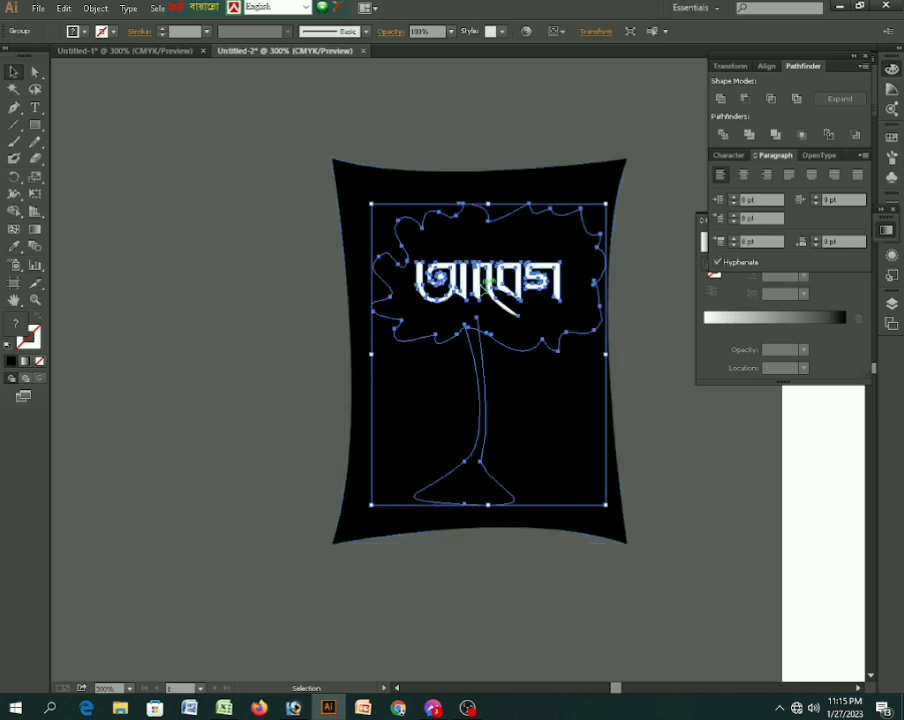
right_click(492, 286)
click(350, 336)
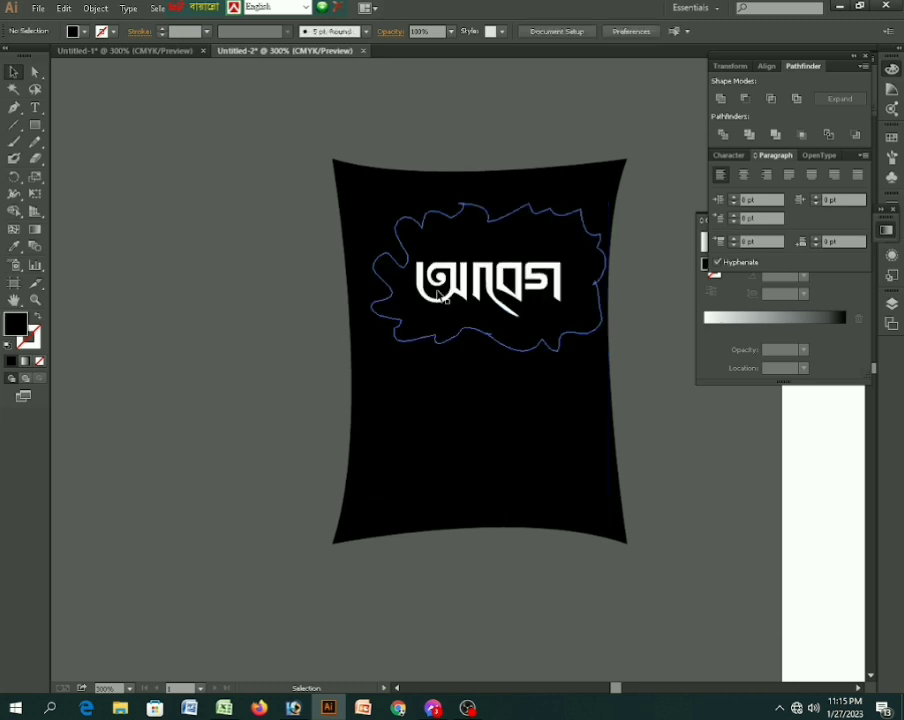
click(456, 295)
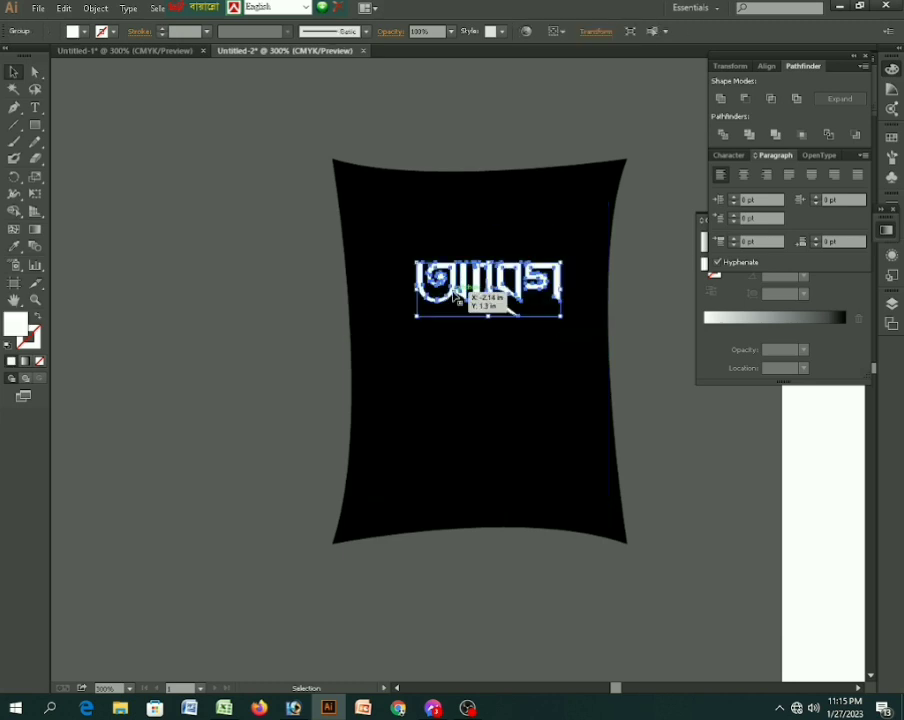
Try a dark blue fill (C=100 M=95 Y=5 K=0) and a greyish-brown fill on the tree
drag(344, 232, 480, 350)
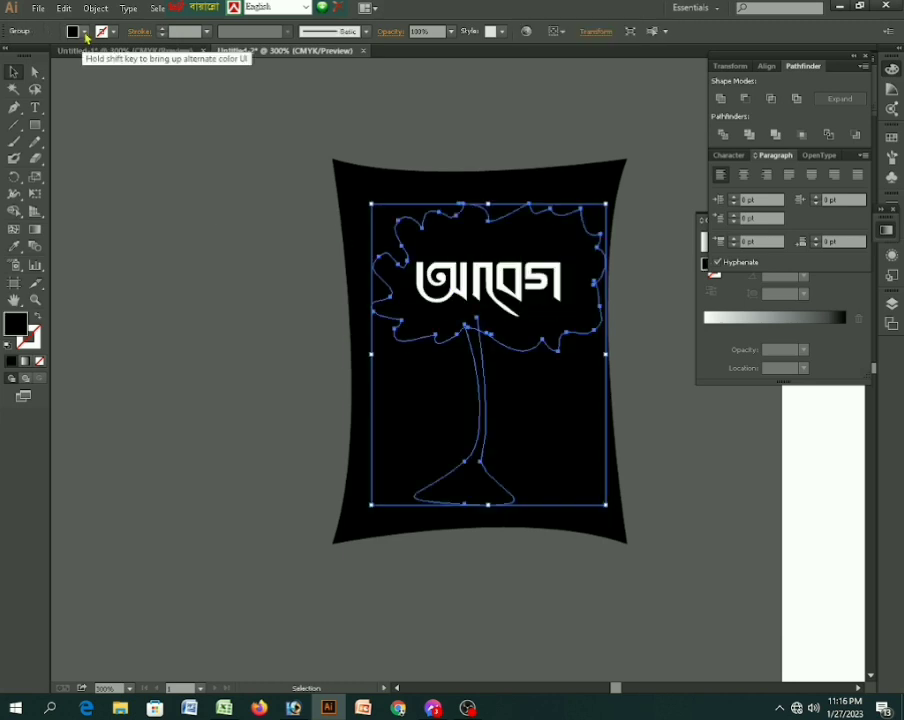
click(86, 37)
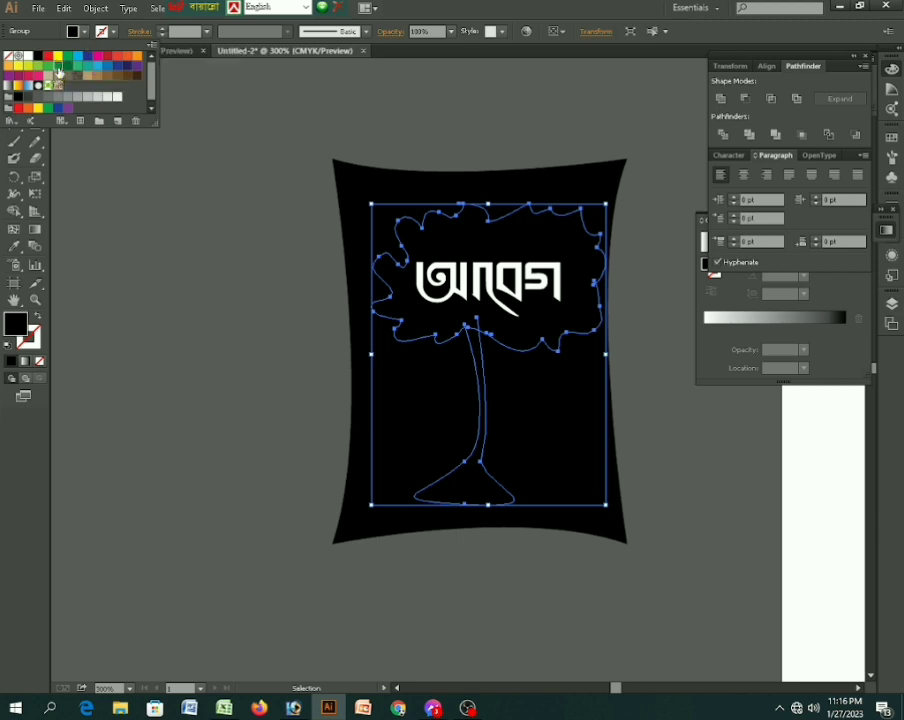
click(70, 67)
click(118, 68)
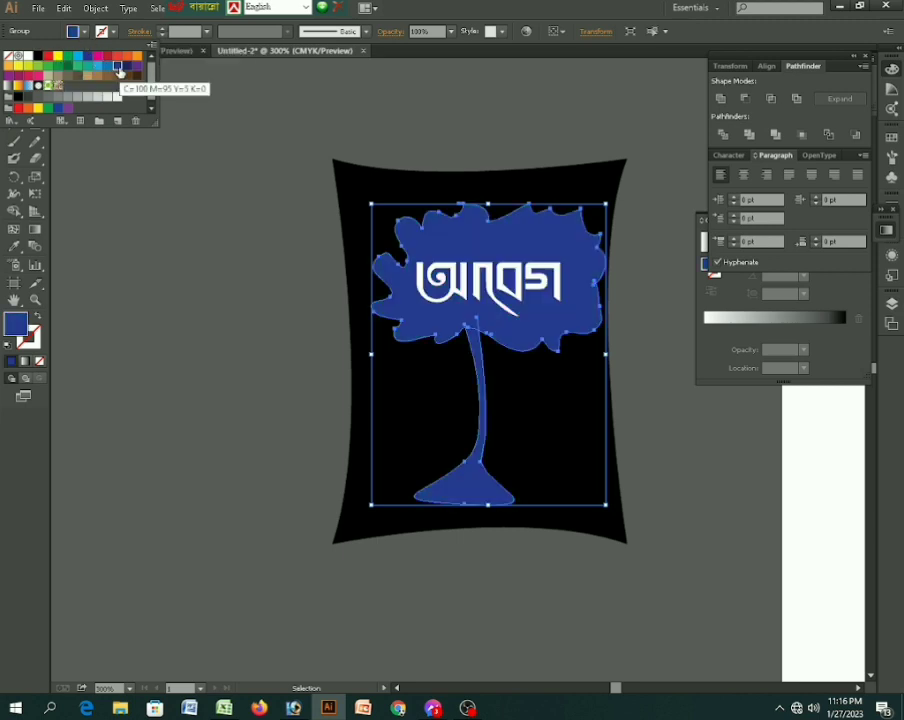
click(68, 77)
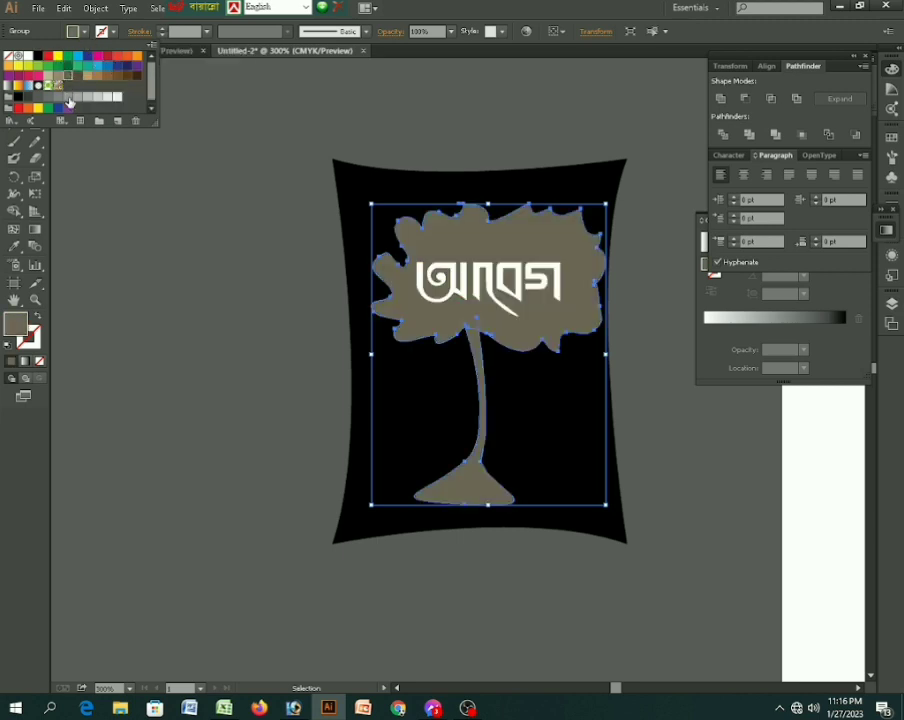
click(229, 181)
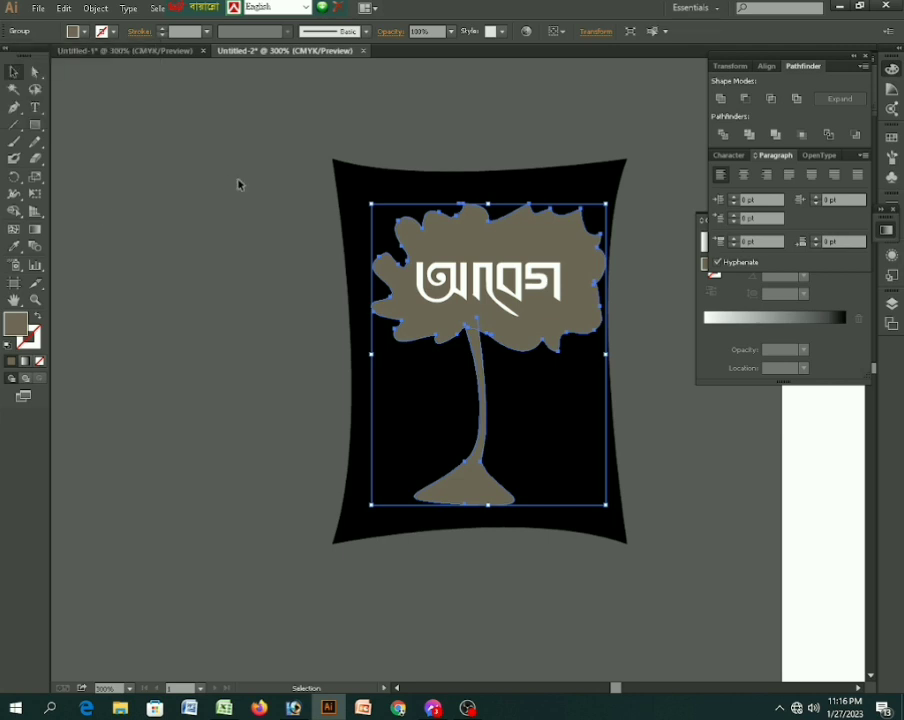
Set the tree's fill back to black and deselect it
click(82, 31)
click(18, 55)
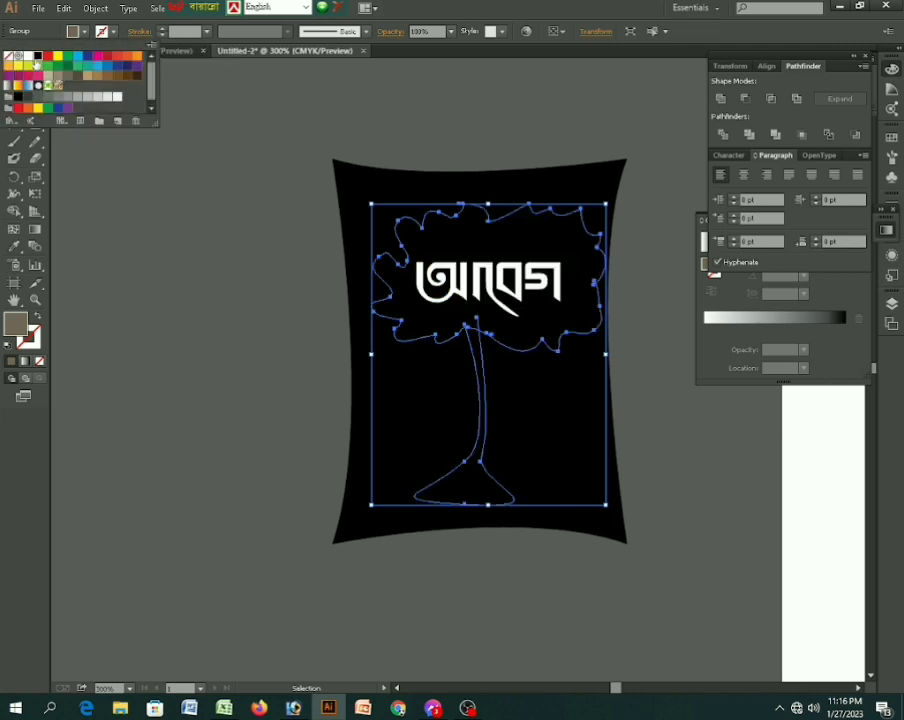
click(121, 209)
click(304, 168)
key(ctrl+a)
key(shift+s)
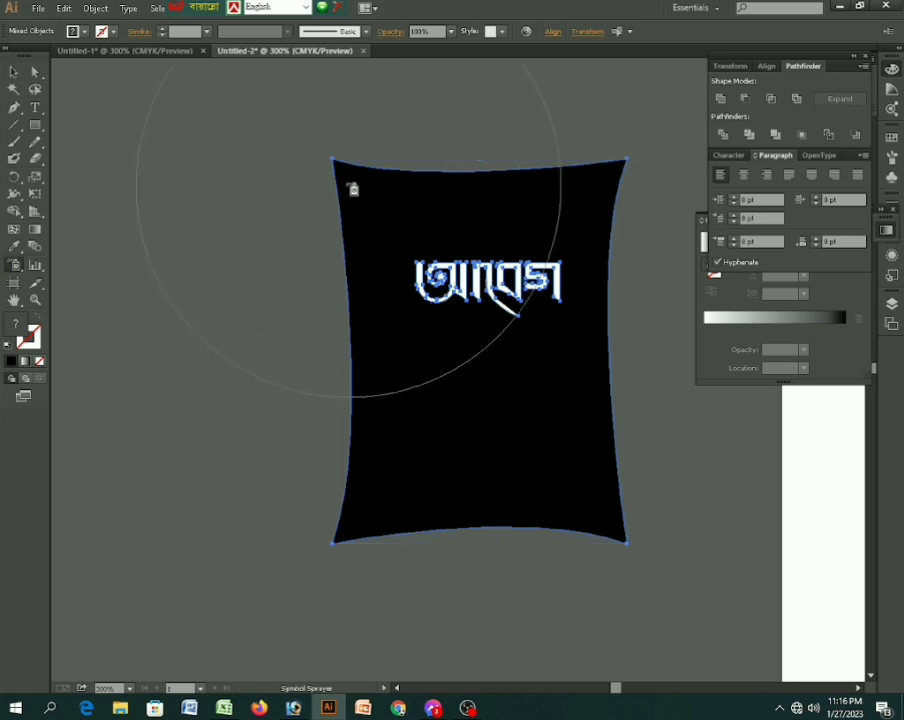
key(v)
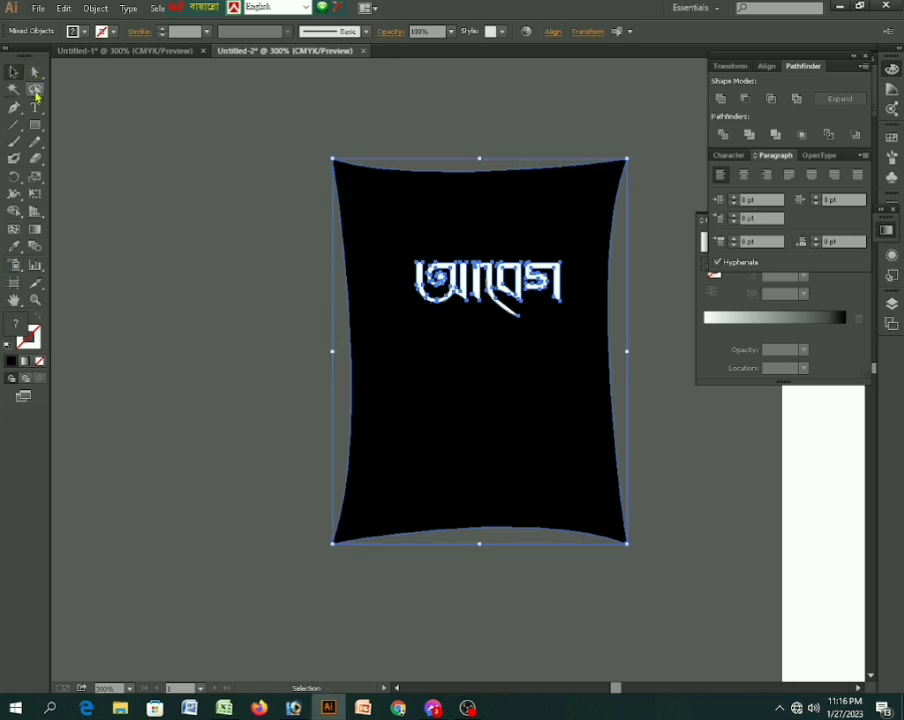
Fill the curved background panel behind the tree with white
click(82, 31)
click(10, 55)
click(657, 469)
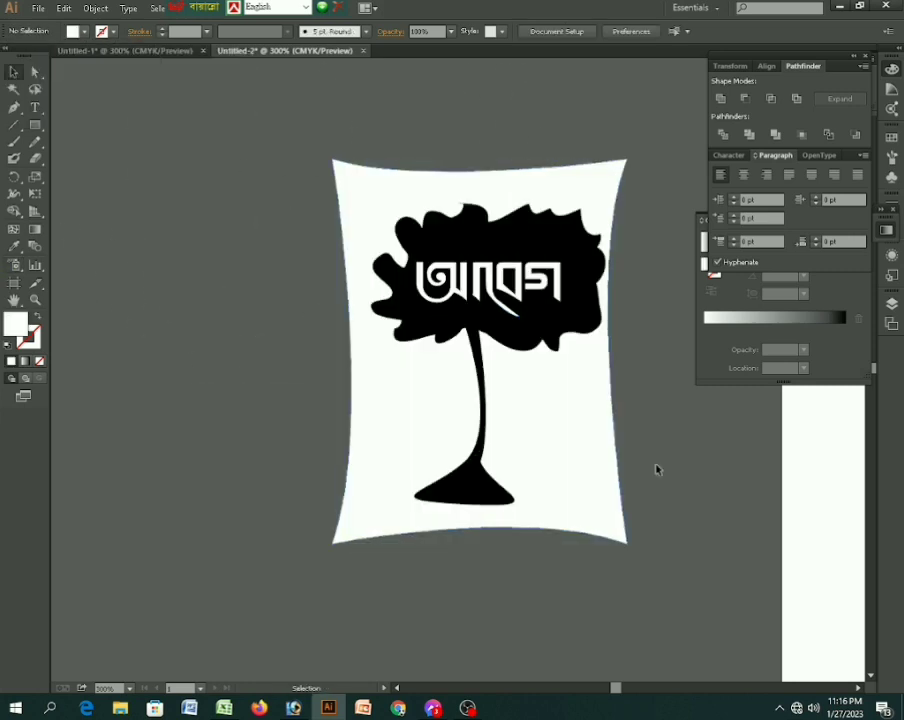
Nudge the white panel slightly to the right to centre it behind the tree
click(588, 514)
key(Right)
key(Right)
key(Right)
key(Right)
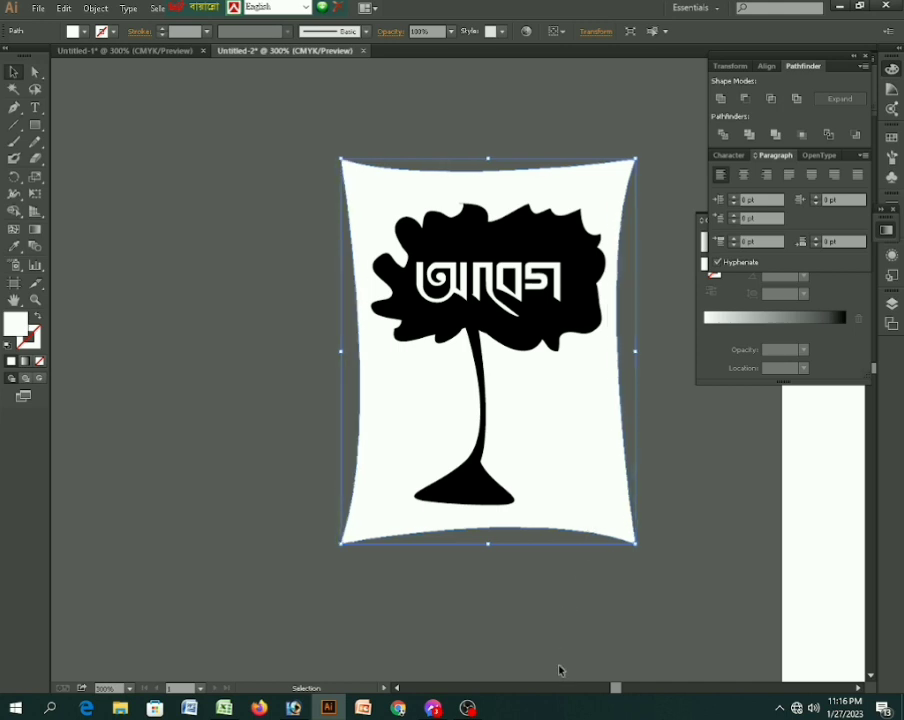
click(538, 637)
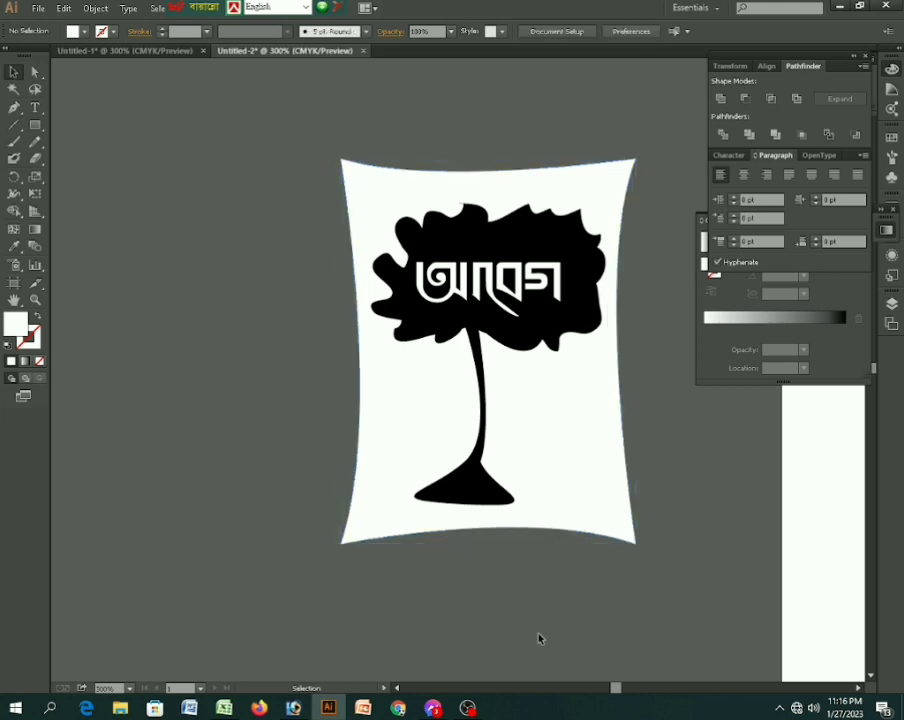